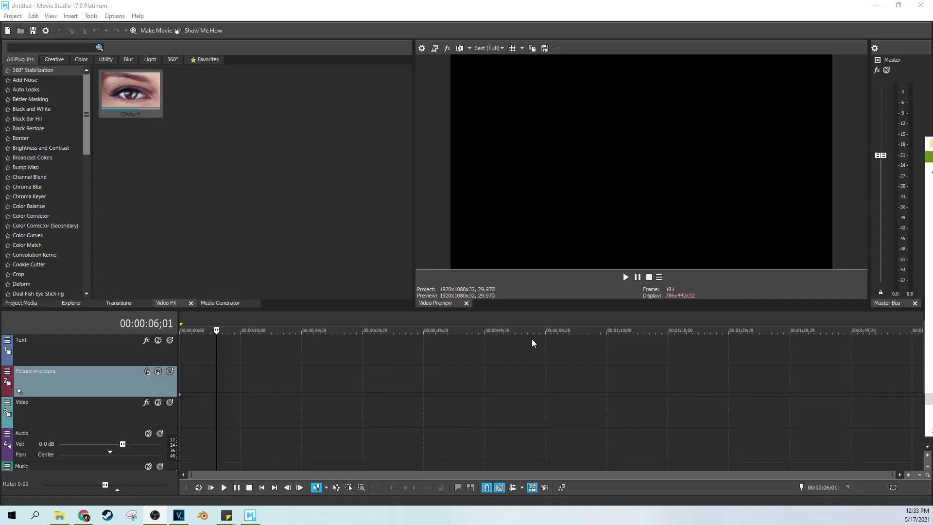
- Focus the editor and show the Project Media bin
click(327, 376)
click(276, 365)
click(395, 360)
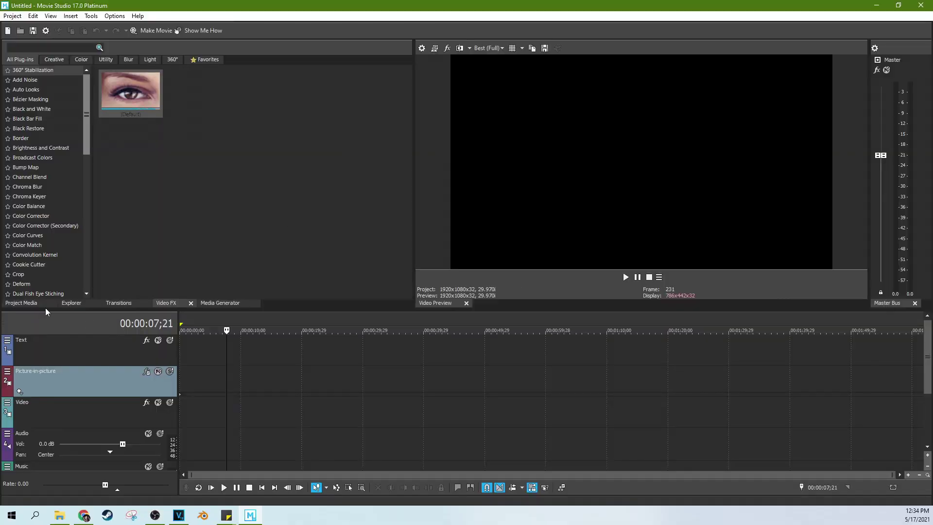
click(22, 303)
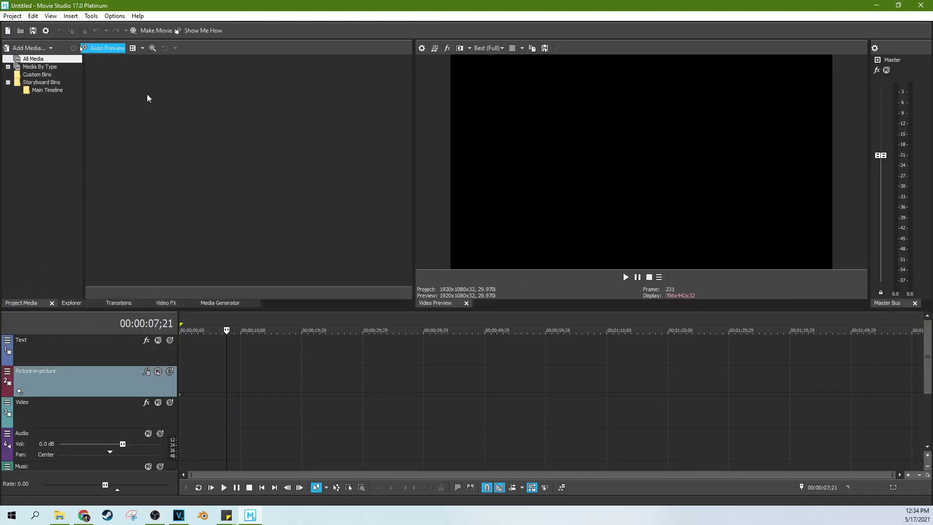
- Open the Trimmer from View > Window and widen the Video Preview beside it
click(65, 18)
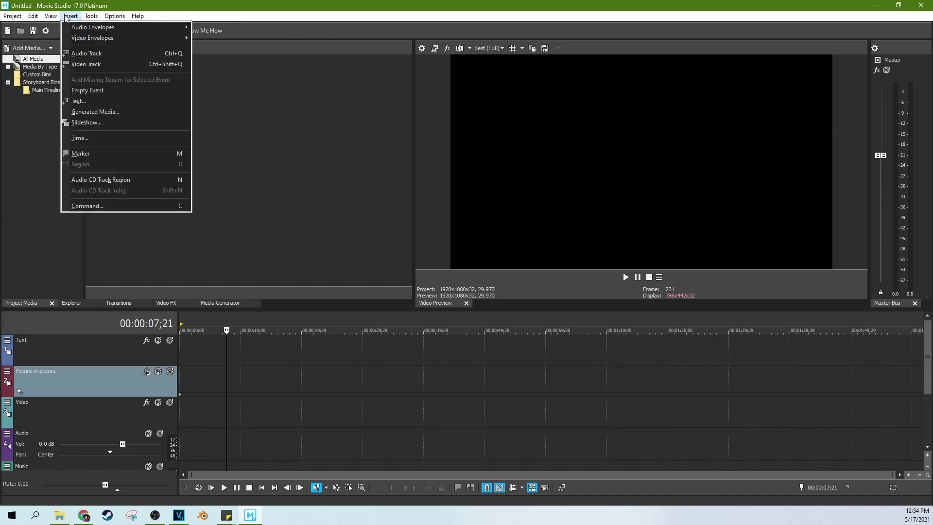
mouse_move(53, 18)
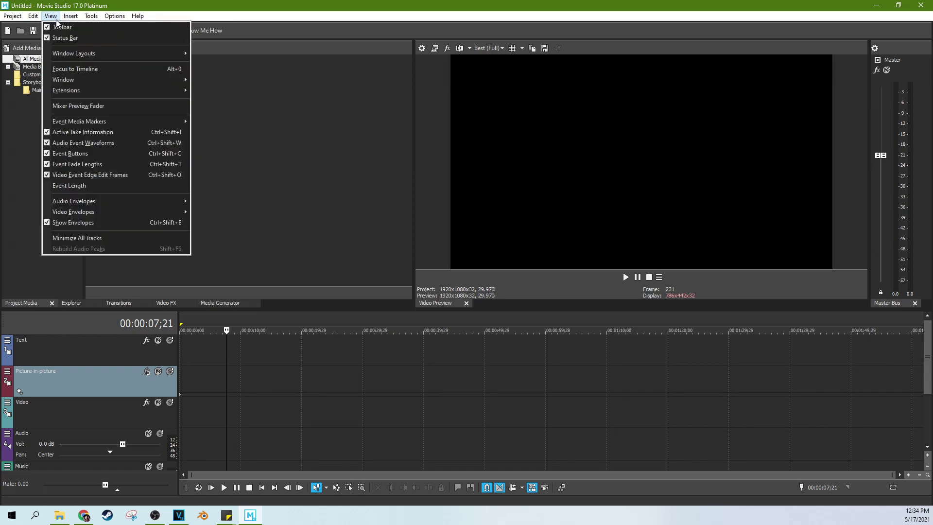
mouse_move(91, 84)
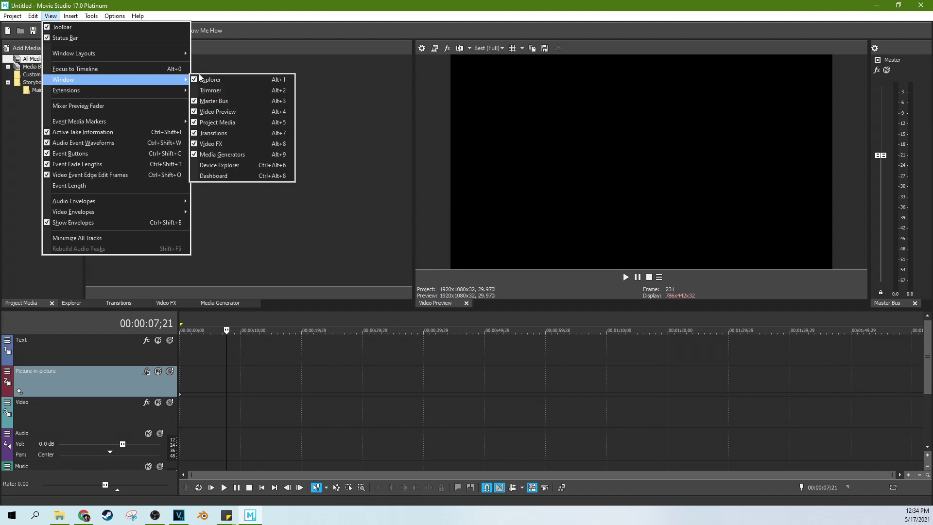
click(210, 90)
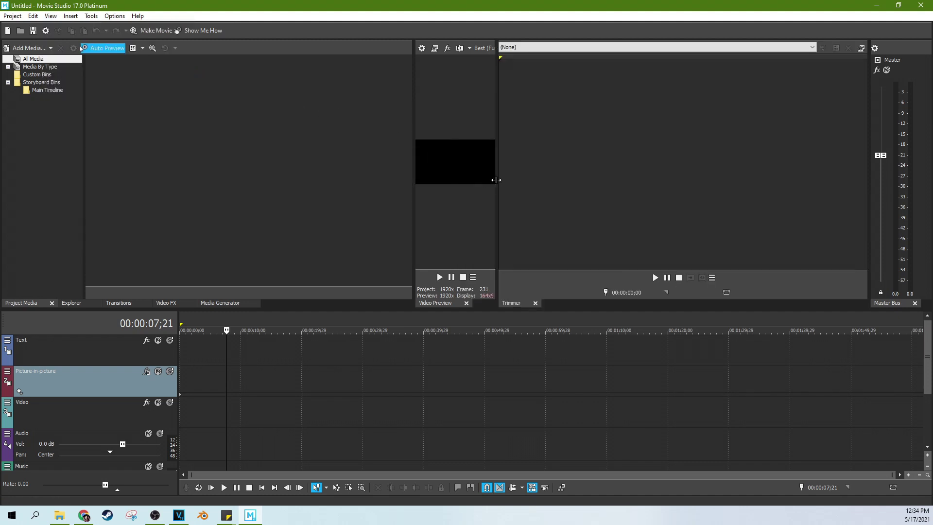
drag(496, 180, 586, 185)
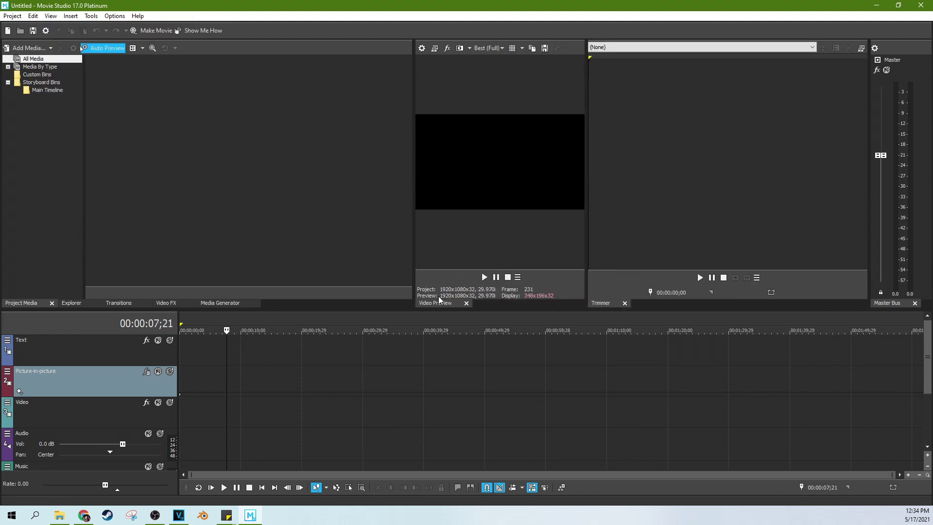
drag(435, 306, 424, 57)
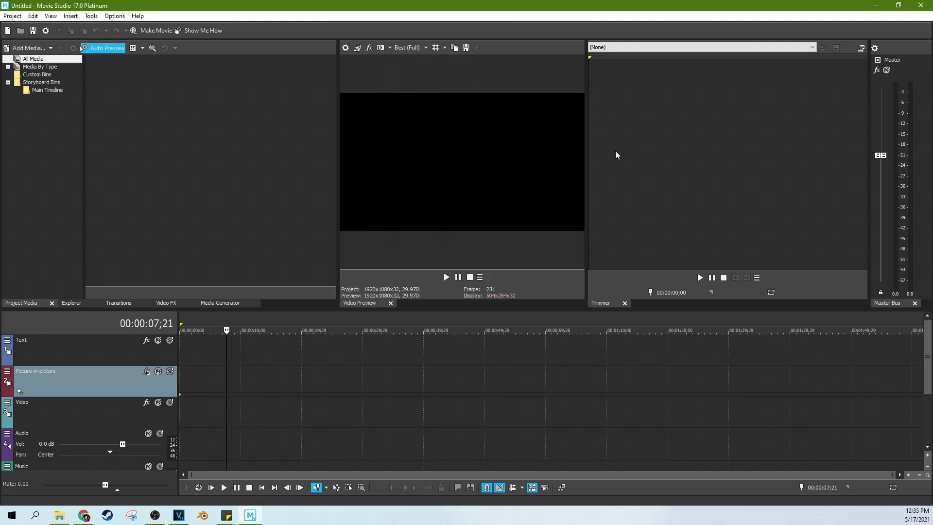
- Load the 60fps.MTS clip from the commonvids folder into the Trimmer
click(611, 226)
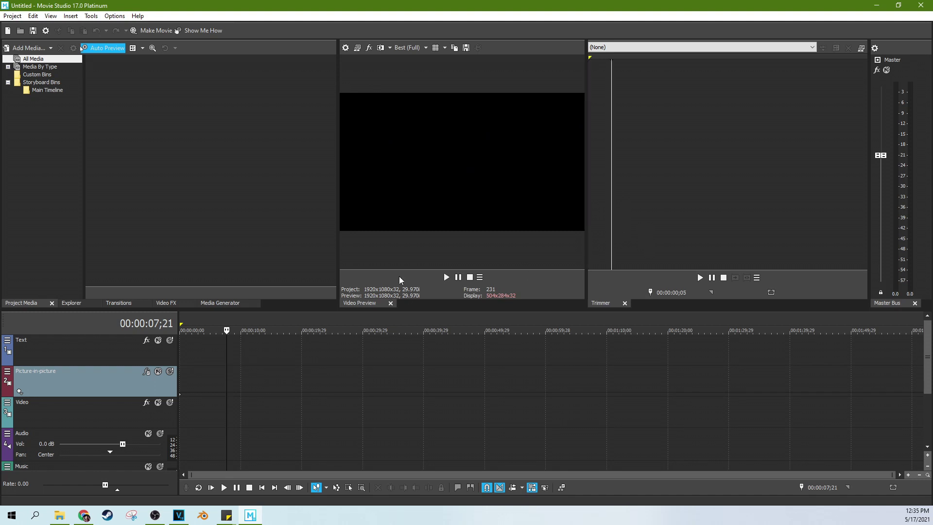
click(718, 96)
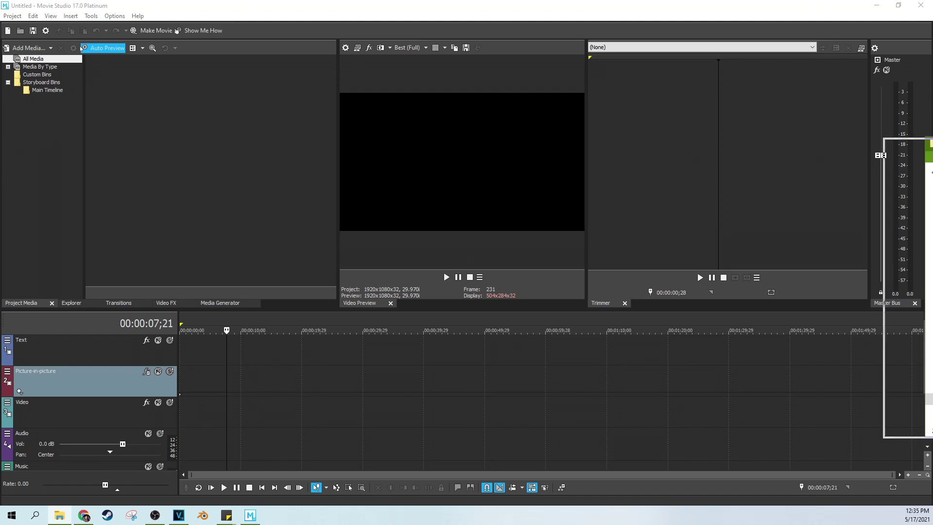
drag(268, 133, 688, 180)
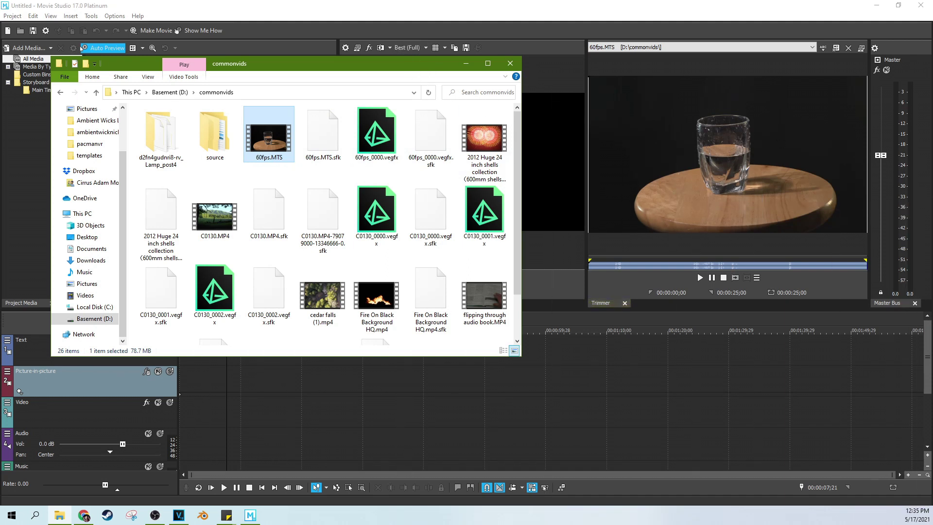
- Scrub 60fps.MTS to about 00:00:23;11, clear it, and load scottpilgrimpaintoutfinal.mp4 instead
click(855, 179)
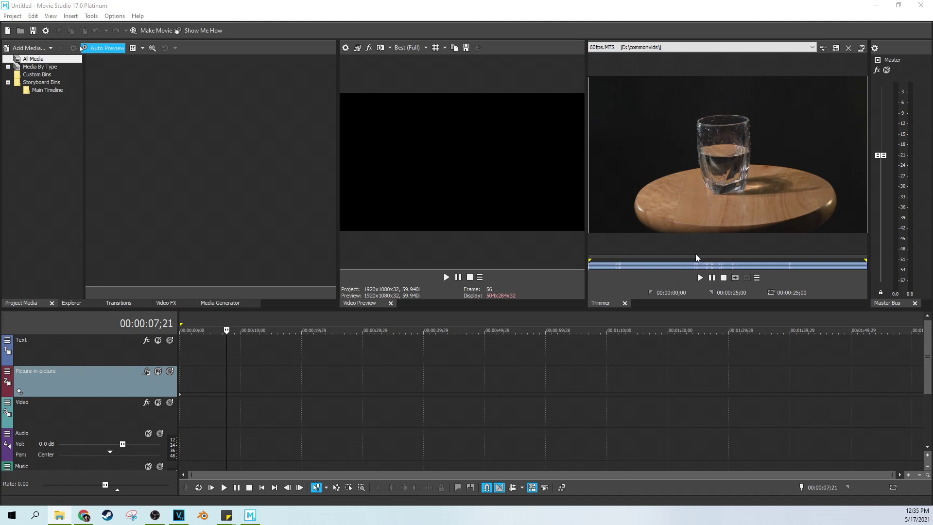
click(709, 259)
drag(740, 243, 809, 169)
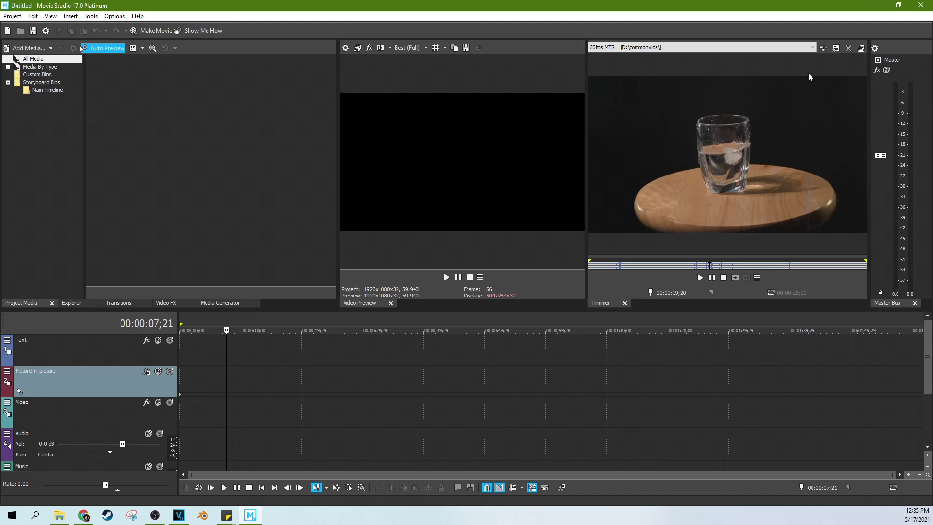
click(848, 48)
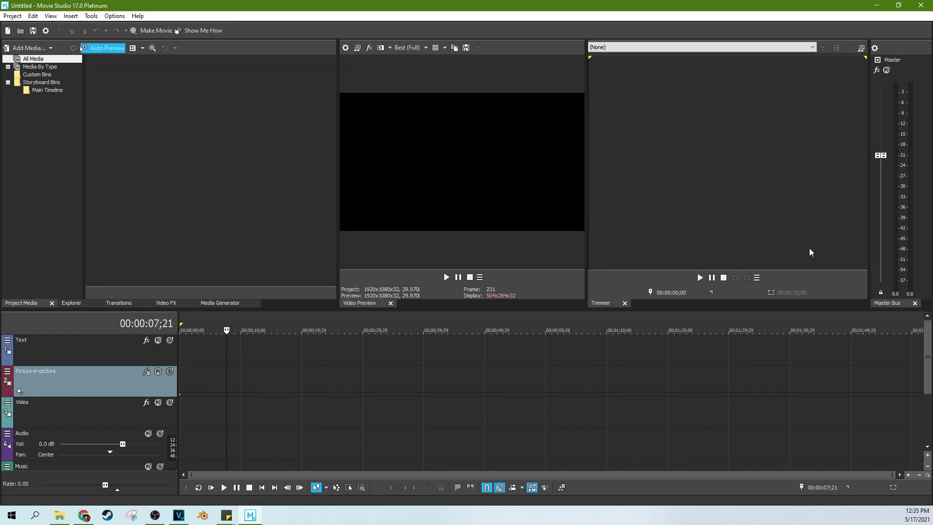
drag(930, 168, 860, 169)
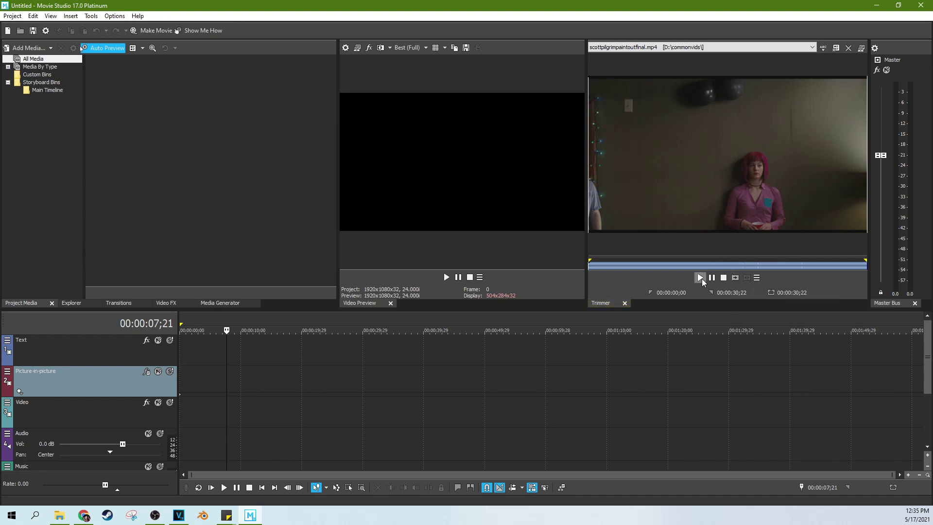
- Make 'scottpilgrimpaintoutfinal.mp4 - subclip 1' from the 00:00:07;22 Trimmer selection with the default name
click(743, 263)
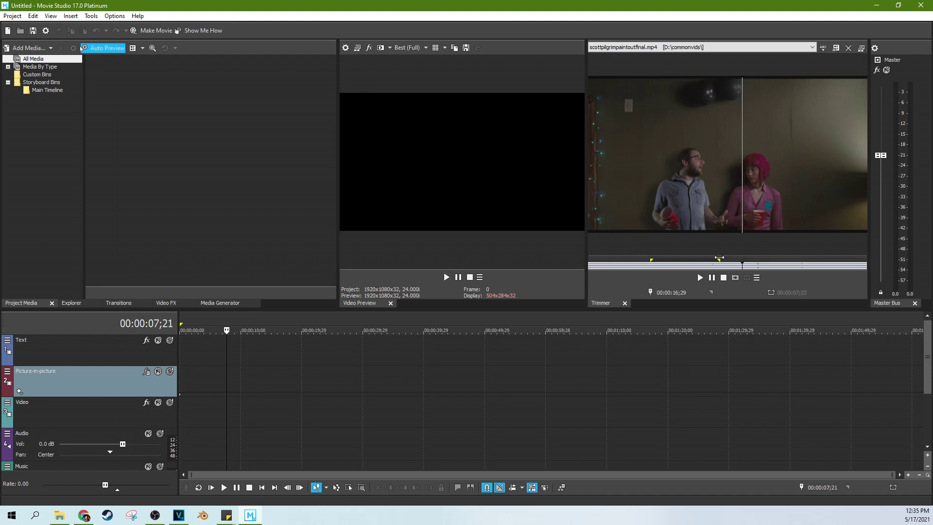
click(757, 277)
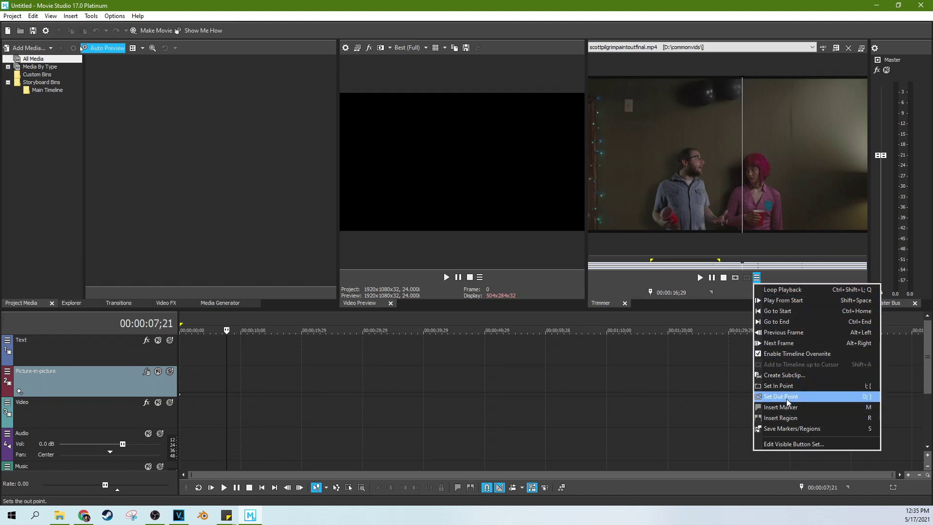
click(773, 375)
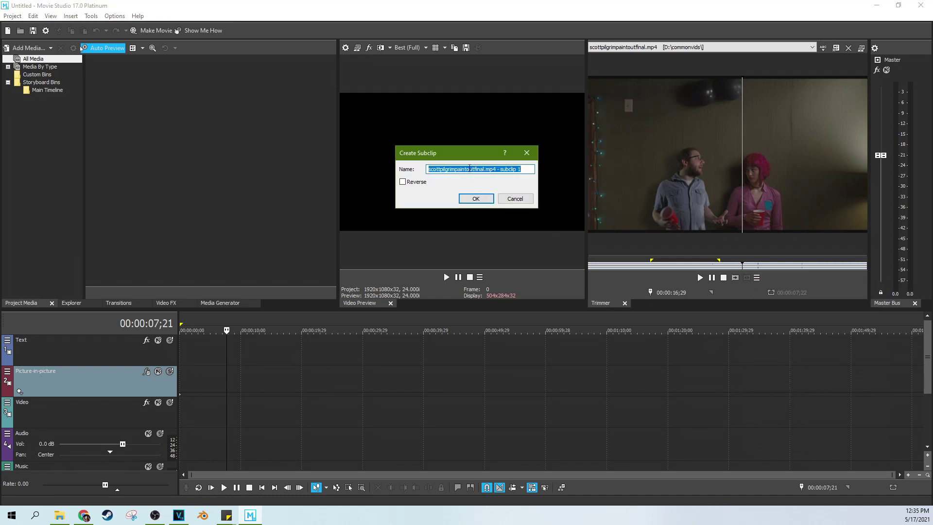
click(475, 201)
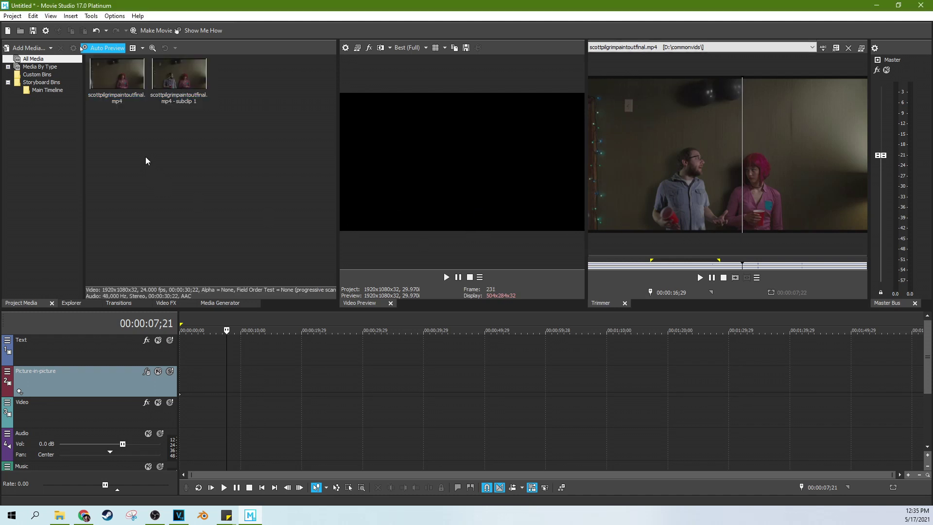
- Put the subclip on the Video and Audio tracks at matched 24p settings, then show Titles and Text presets
drag(179, 78, 238, 382)
click(520, 201)
double_click(242, 392)
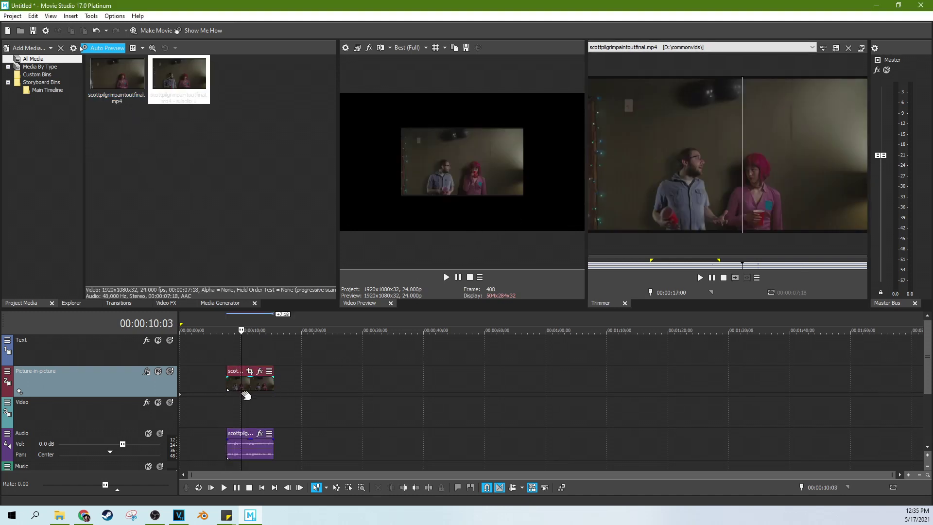
scroll(296, 384, up, 3)
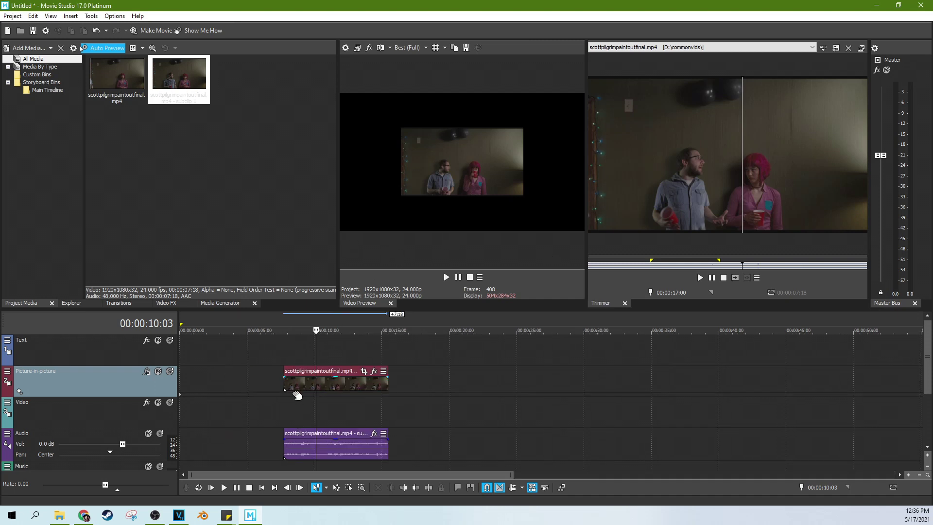
drag(306, 386, 304, 409)
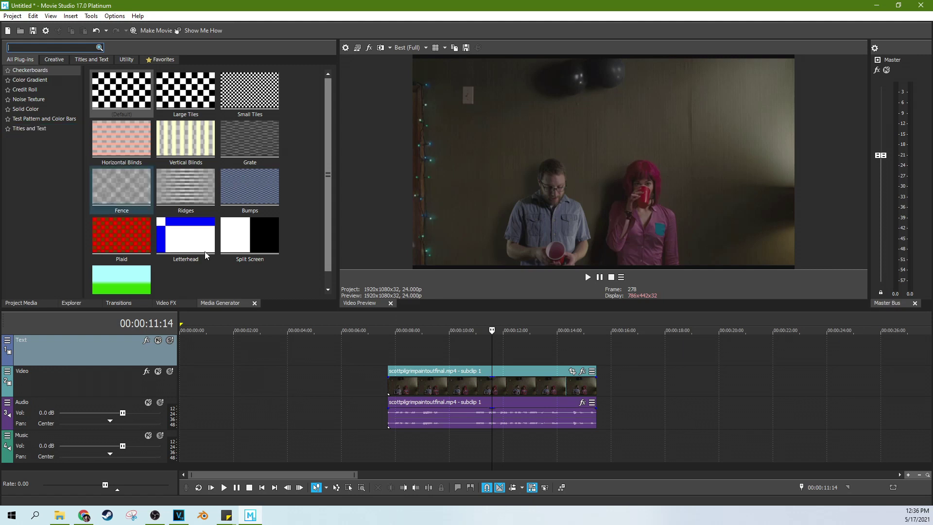
click(50, 129)
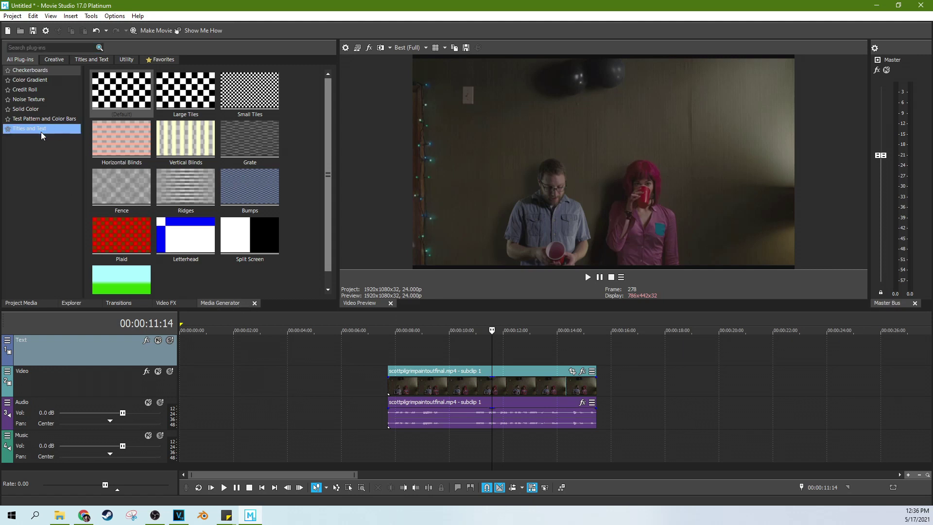
click(424, 358)
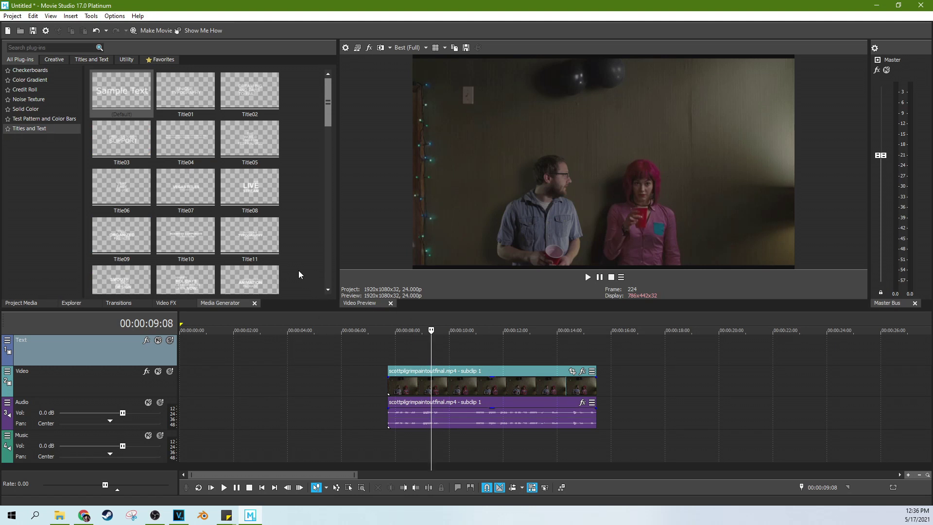
- Add the Sample Text title to the Text track, scaled to 0.749 and moved lower
drag(122, 90, 405, 342)
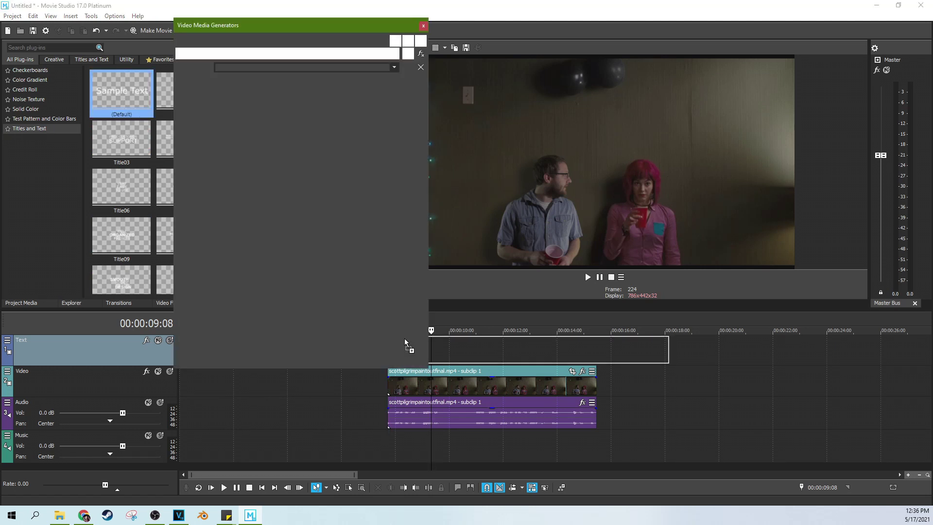
drag(468, 357, 450, 357)
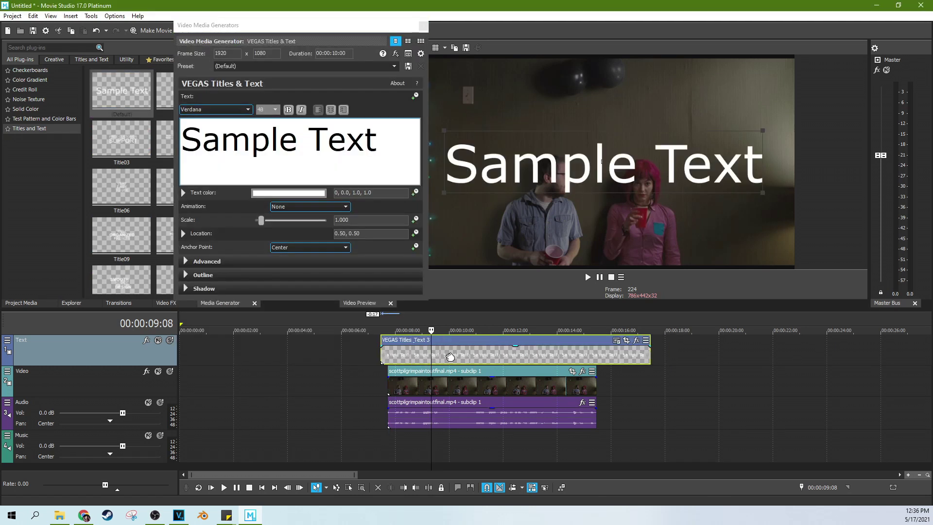
click(454, 358)
click(398, 155)
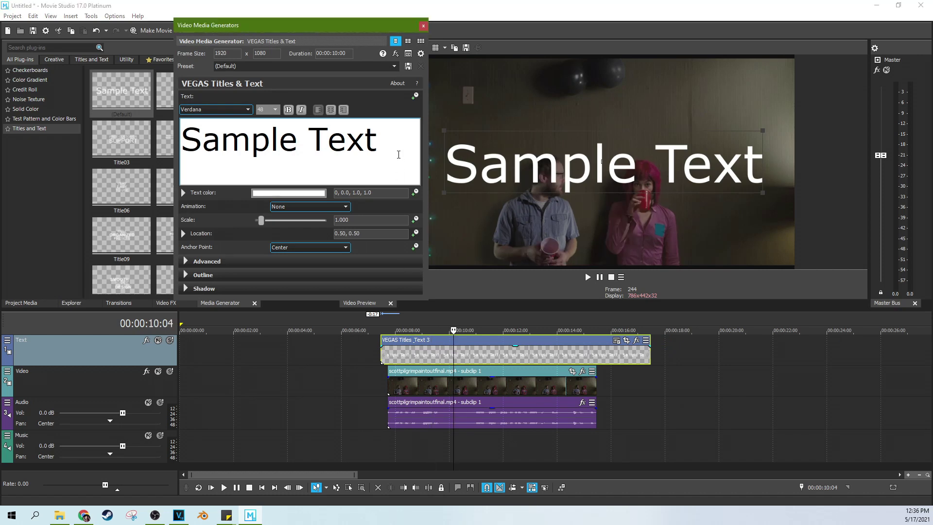
drag(379, 141, 183, 146)
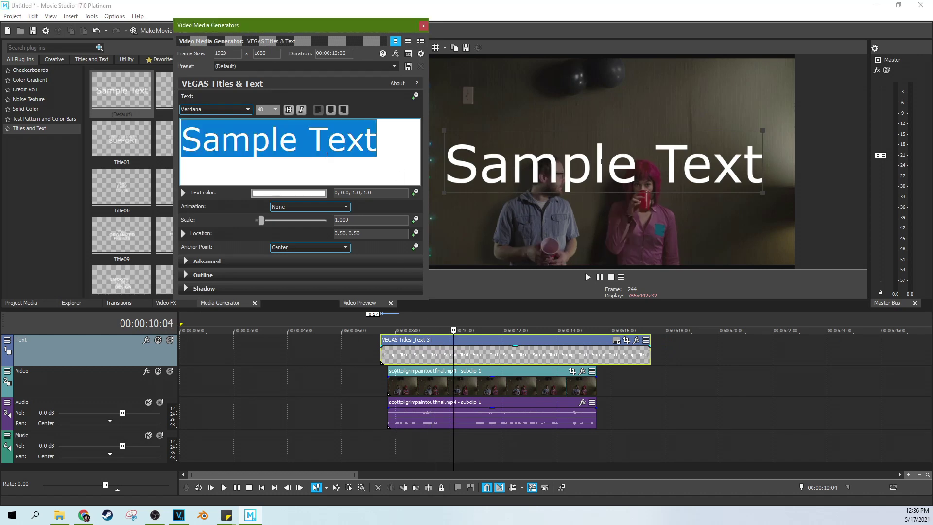
drag(445, 195, 502, 147)
- Preview several fonts on the title and settle on Stephen
click(235, 110)
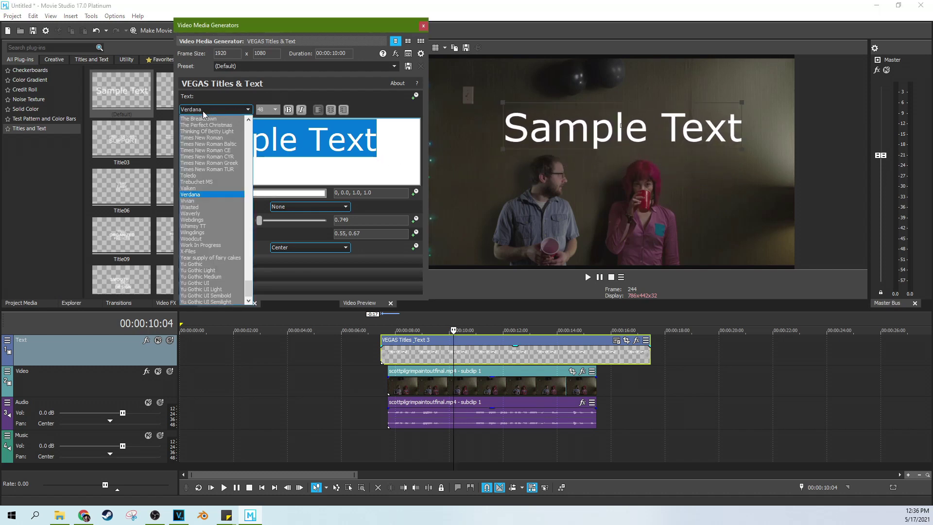
key(Down)
key(Down)
key(Down)
key(Down)
key(Down)
key(Down)
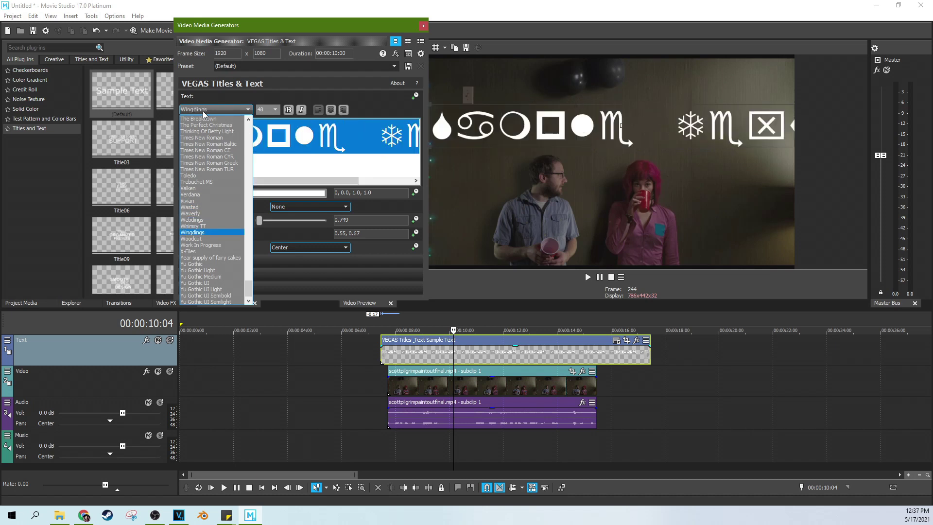
key(Down)
key(Down)
key(Down)
key(Down)
key(Down)
key(Down)
key(Down)
key(Down)
key(Down)
key(Down)
key(Down)
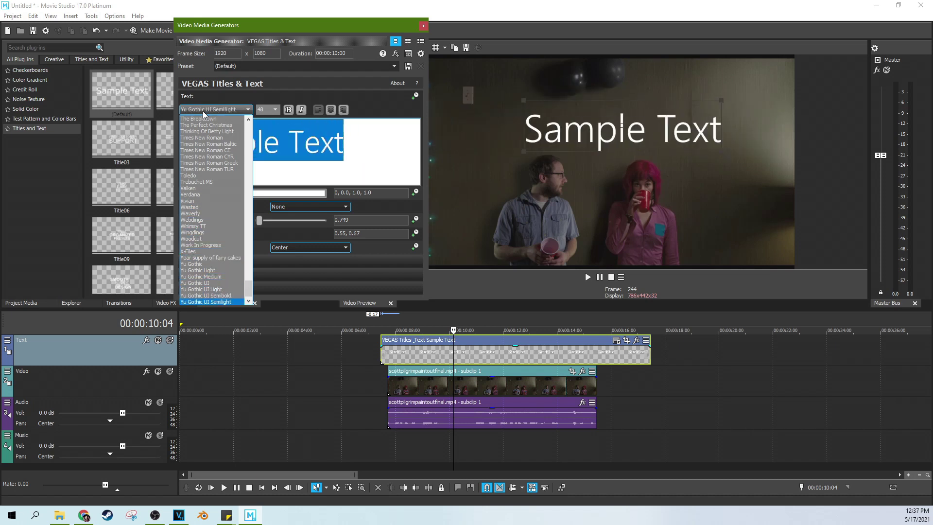
key(Up)
key(Up)
key(Up)
key(Up)
key(Up)
key(Up)
key(Up)
key(Up)
key(Up)
key(Up)
key(Up)
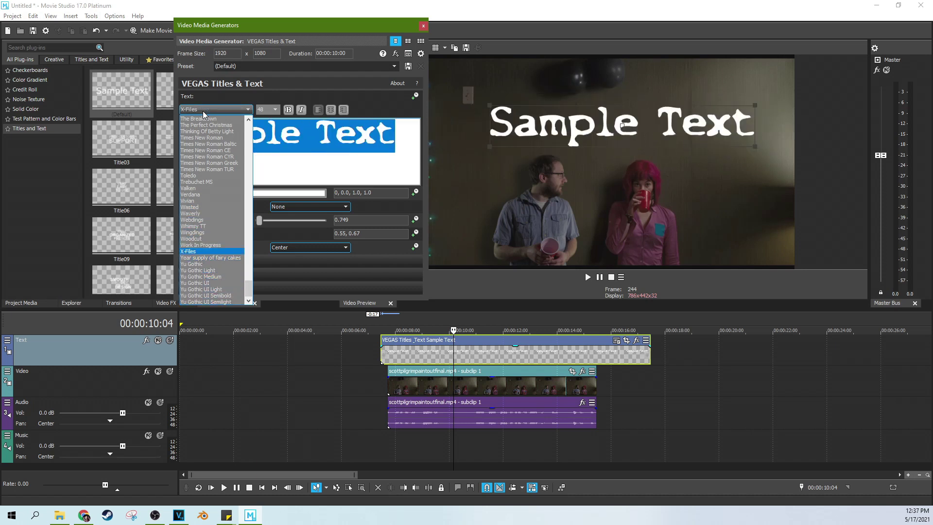
key(Up)
key(Up)
key(Up)
key(Up)
key(Up)
key(Up)
key(Up)
key(Up)
key(Up)
key(Up)
key(Up)
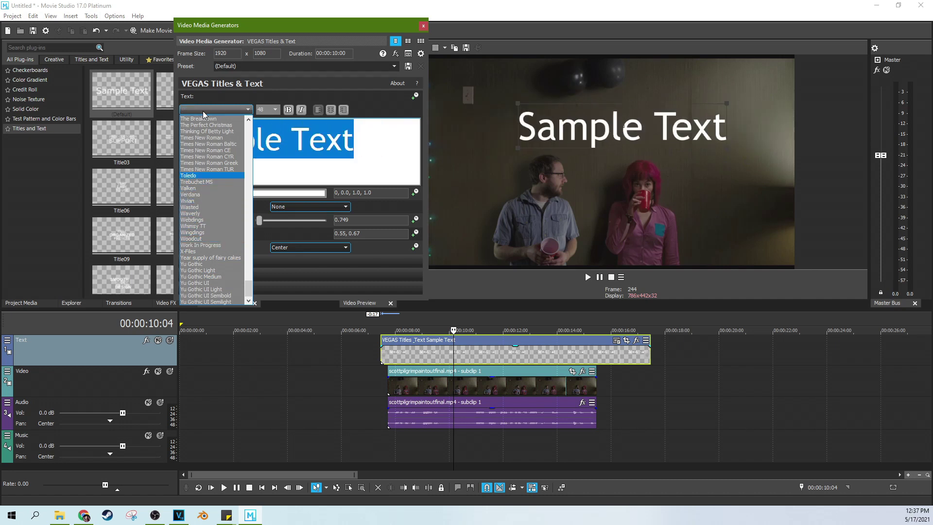
key(Up)
key(Up)
key(Up)
key(Up)
key(Up)
key(Up)
key(Up)
key(Up)
key(Up)
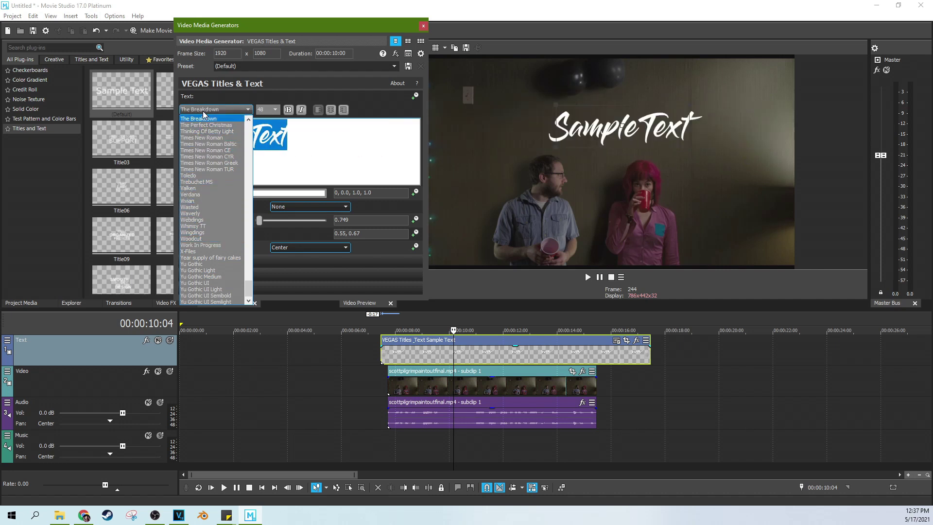
key(Up)
key(Up)
key(Up)
key(Up)
key(Up)
key(Up)
key(Up)
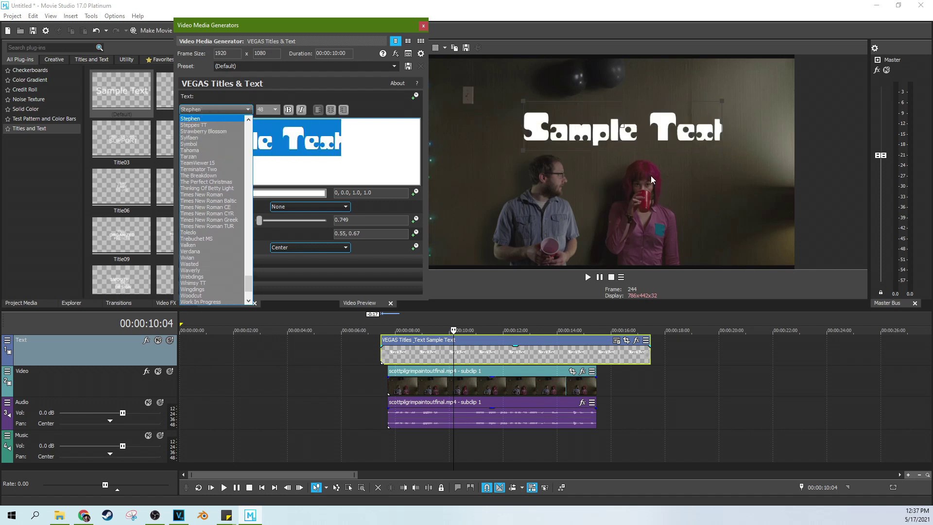
click(407, 359)
- Drag the Sample Text event's right edge back to the video subclip's end
drag(408, 358, 405, 357)
click(396, 357)
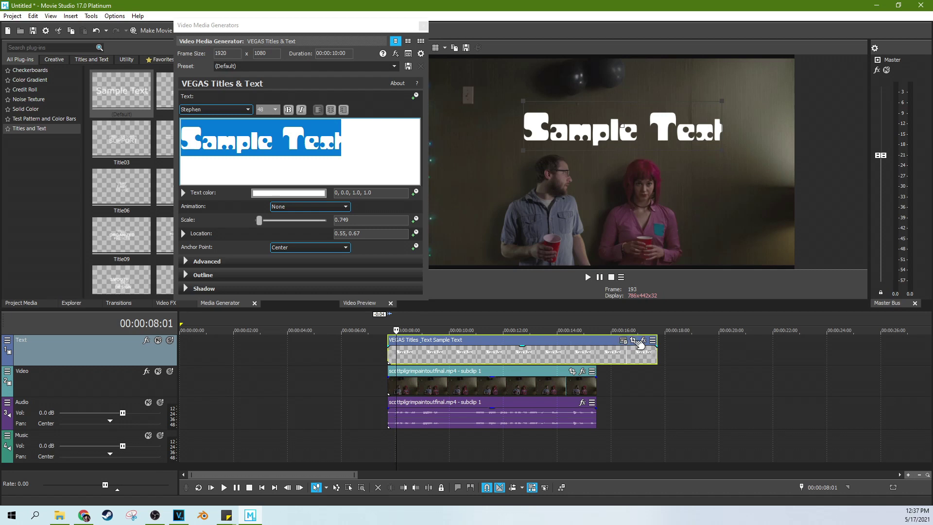
drag(655, 353, 596, 354)
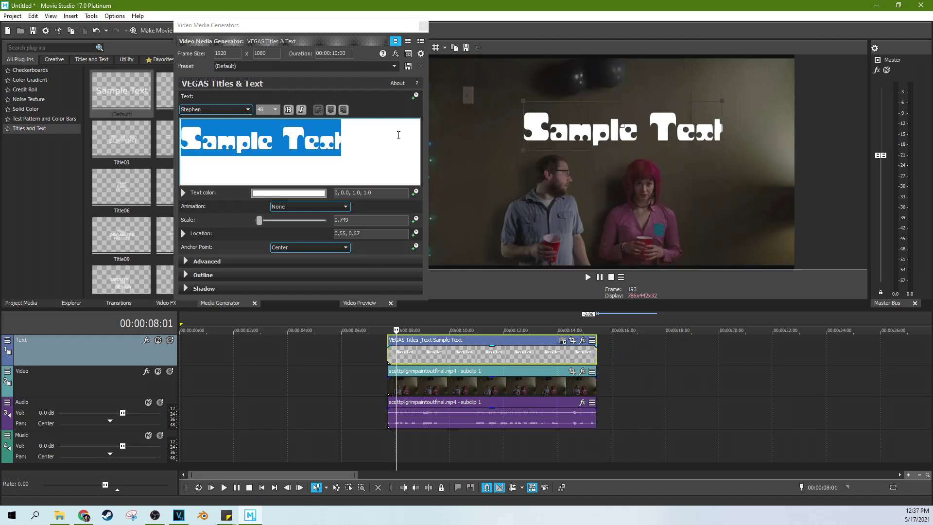
- Open the title's keyframe timeline with sync cursor on and set SS Nickson Six as the font
click(415, 95)
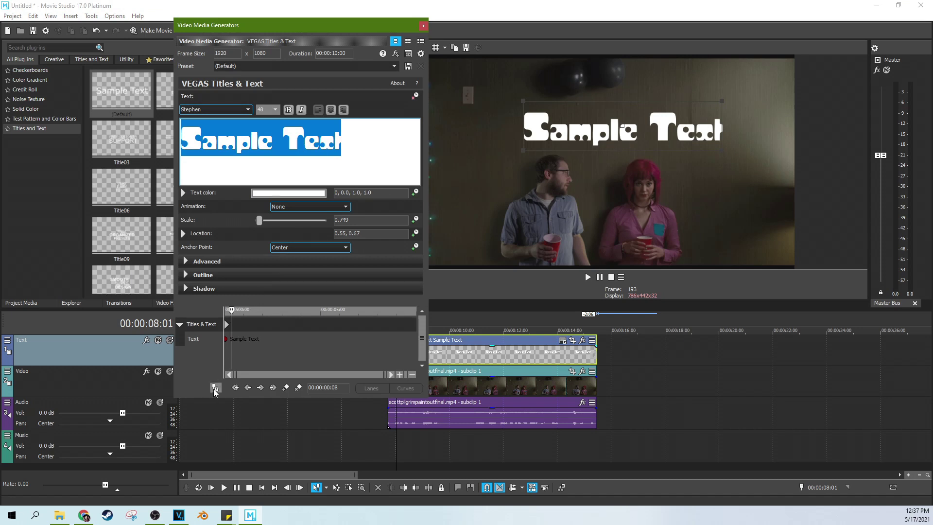
click(215, 389)
key(space)
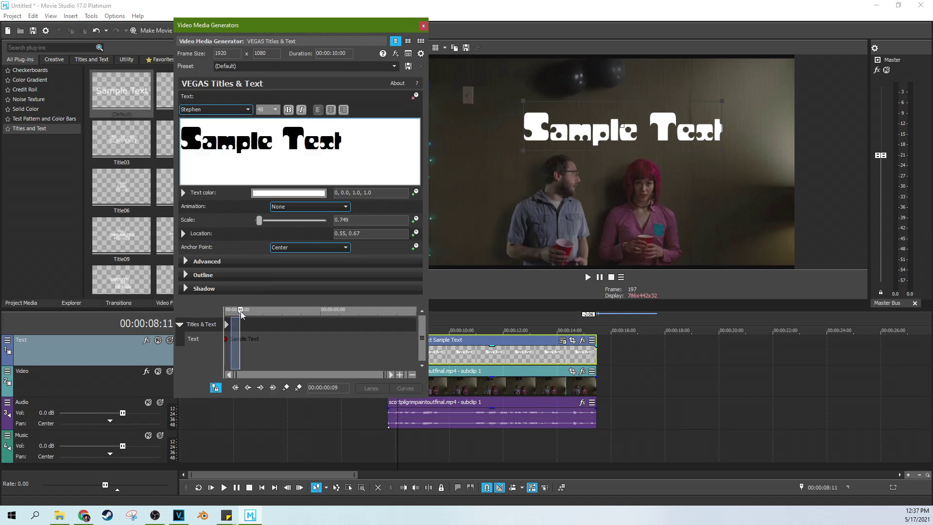
triple_click(236, 138)
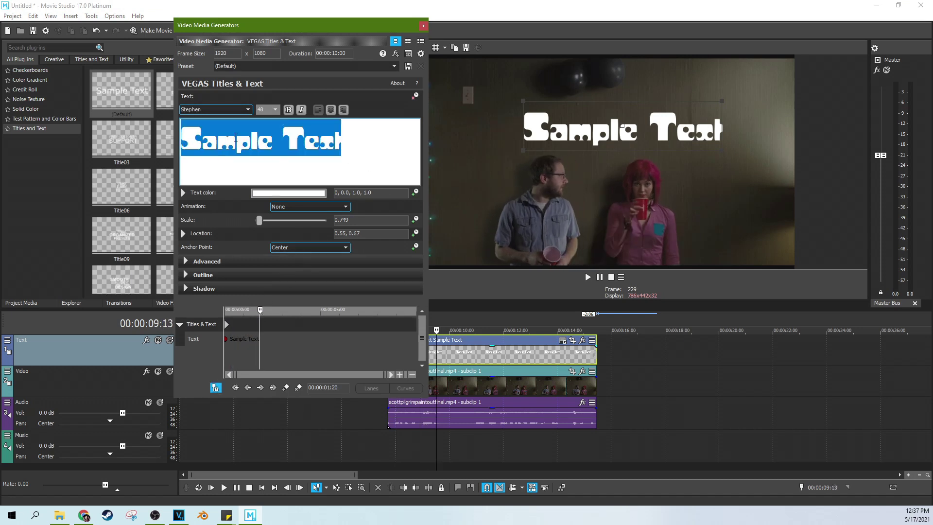
click(225, 111)
scroll(225, 113, up, 3)
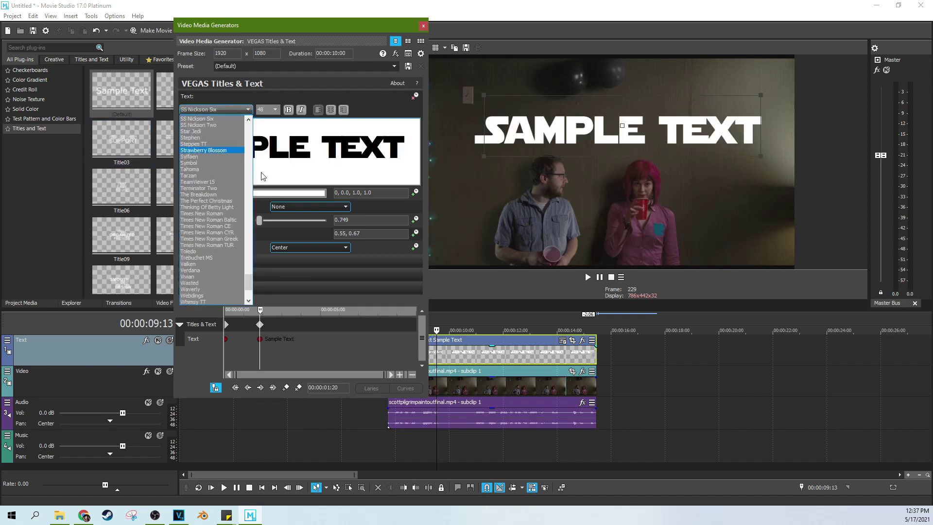
click(261, 311)
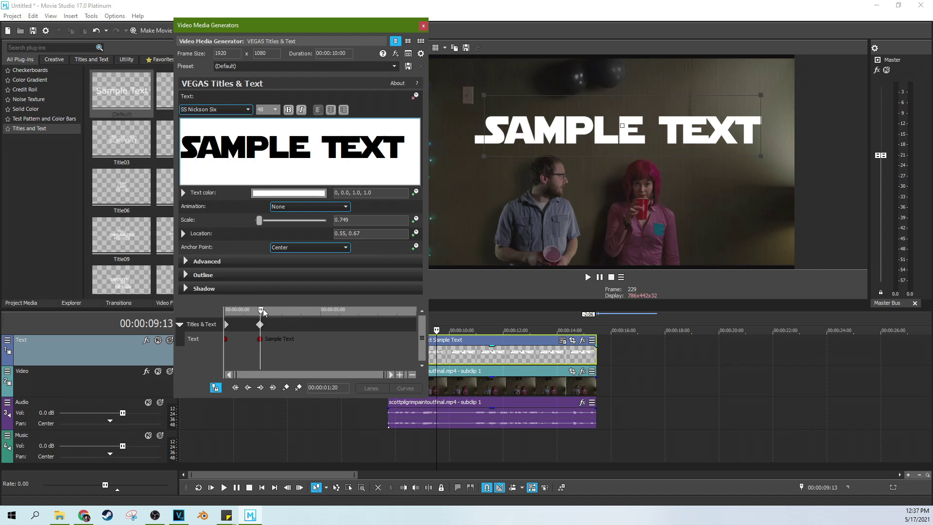
- Add a Thinking Of Betty Light font keyframe at 00:00:04:11
drag(264, 312, 311, 311)
click(248, 109)
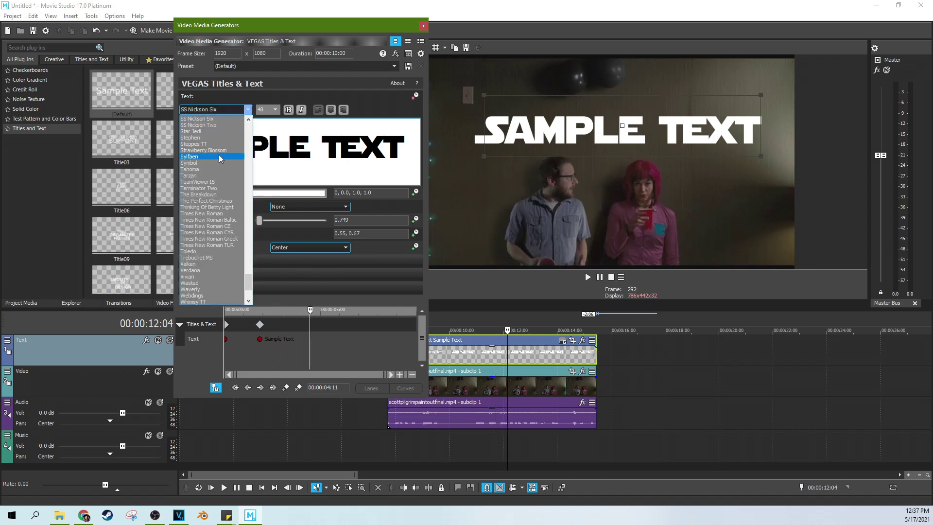
click(214, 208)
click(313, 311)
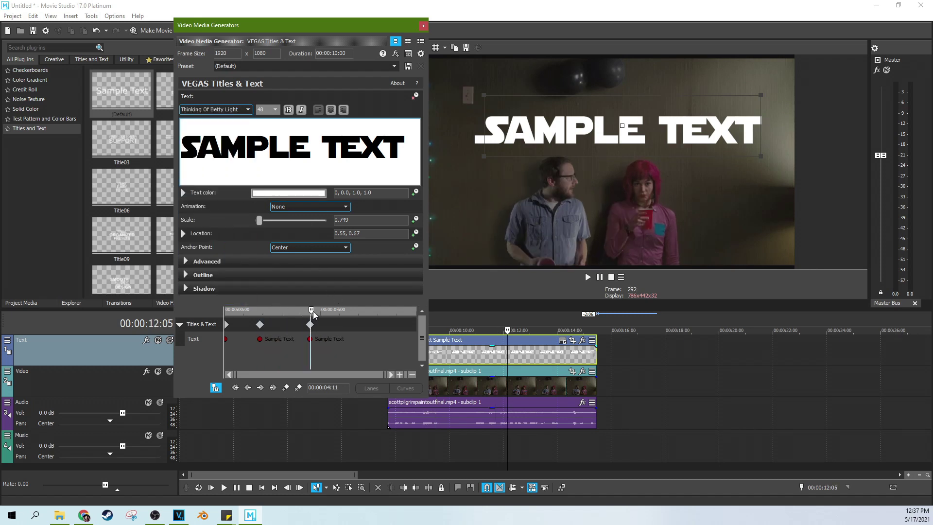
- Keyframe the text to 'CHANGE FONT' at 00:00:05:23 and 'FADFAASDF' at 00:00:07:21
drag(313, 315, 339, 311)
triple_click(224, 152)
text(cha)
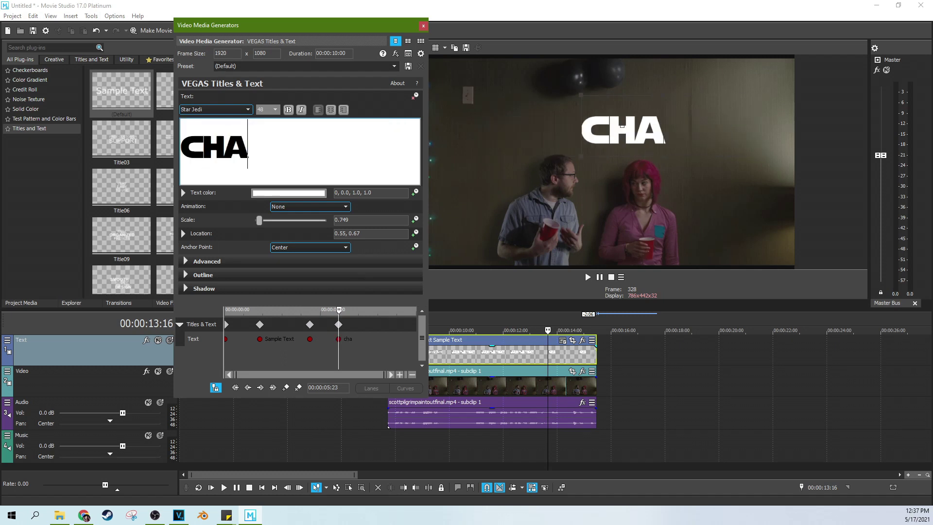
text(nge font)
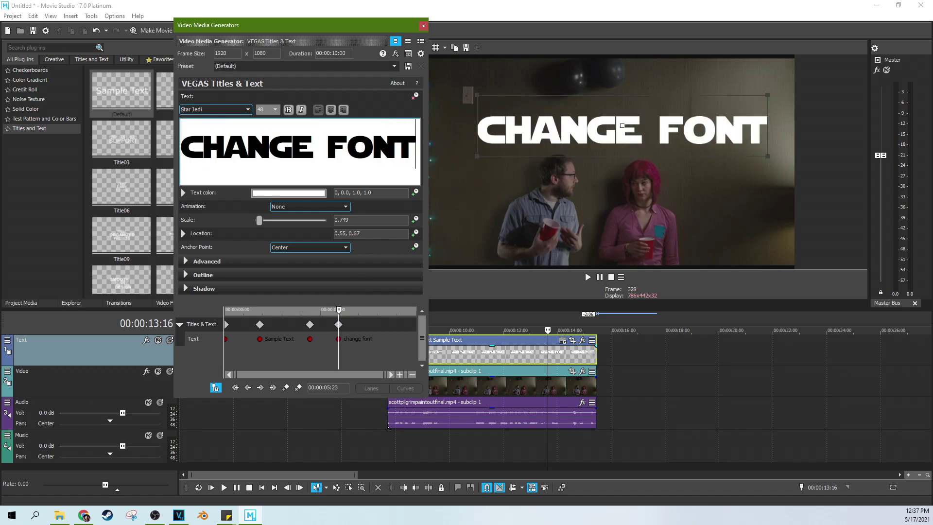
drag(338, 313, 377, 311)
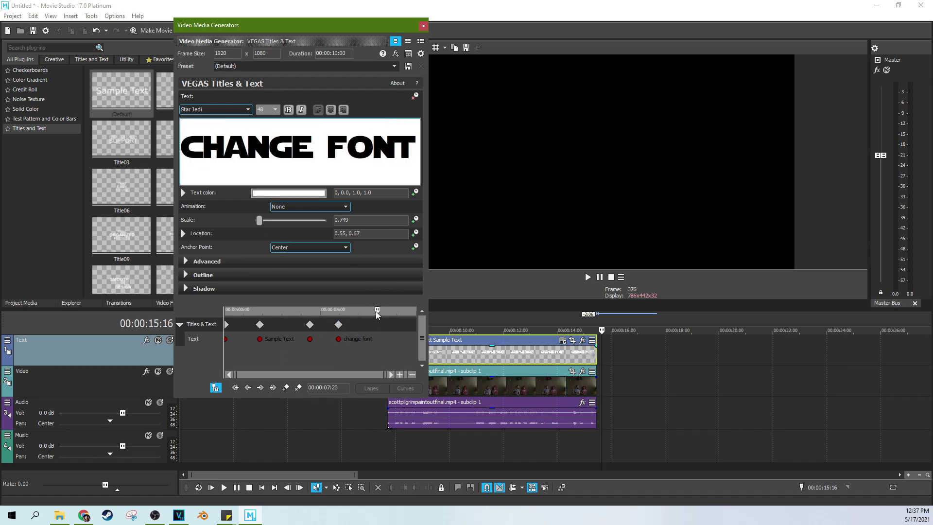
triple_click(267, 151)
text(fadfa)
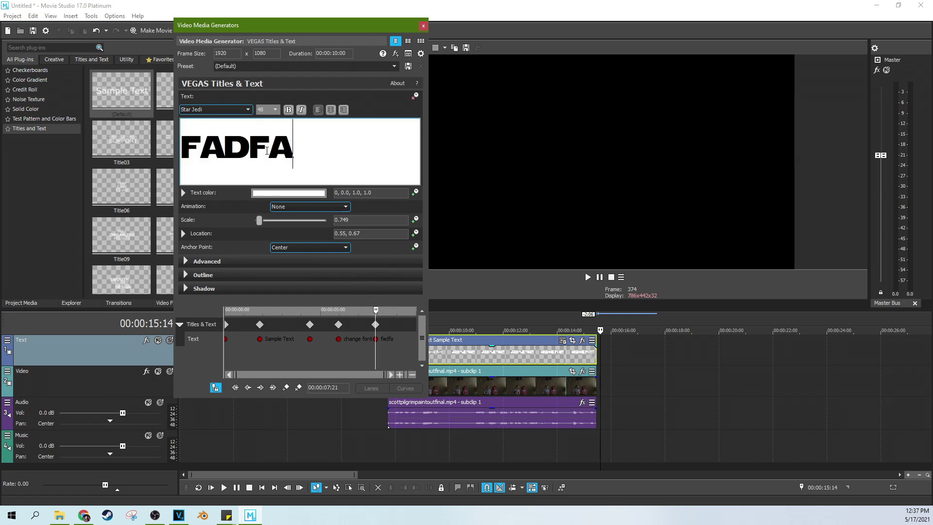
text(asdf)
- Play back the title keyframes, then reselect the FADFAASDF text
click(389, 421)
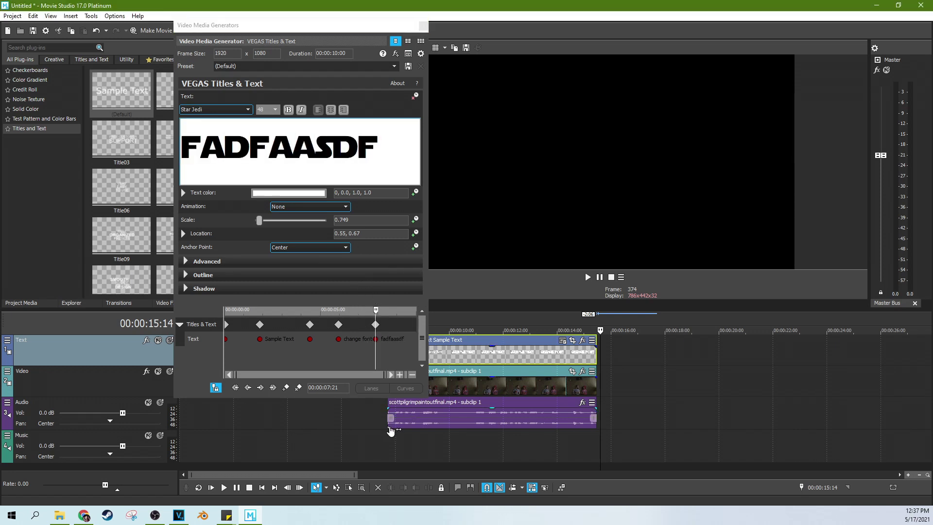
click(588, 277)
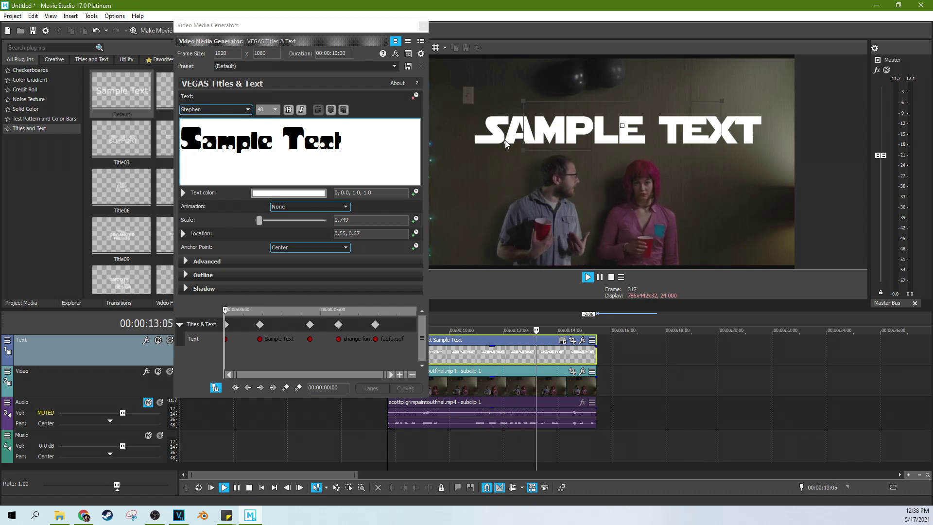
click(602, 278)
click(396, 149)
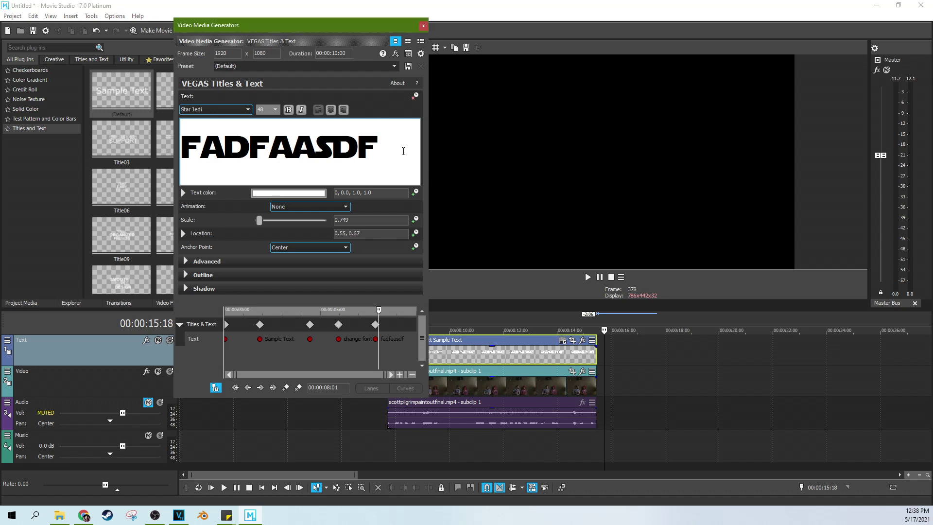
double_click(308, 135)
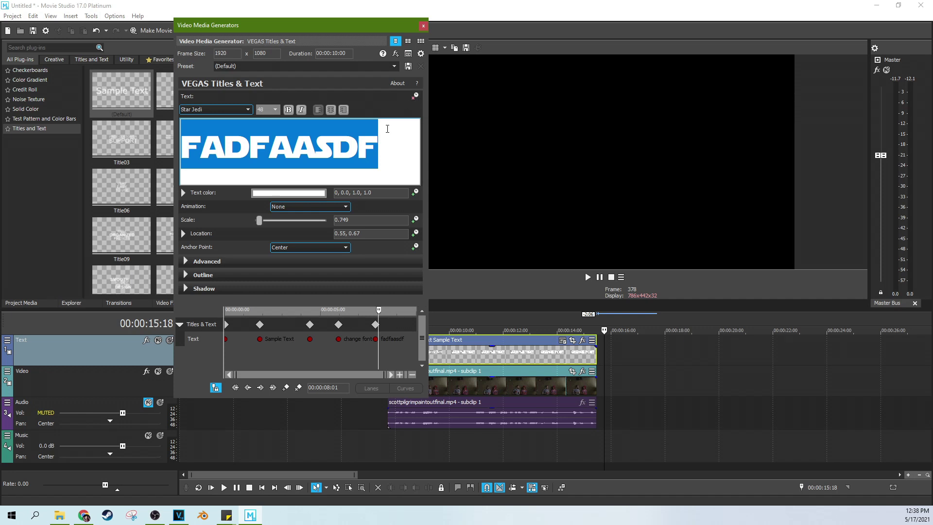
- Extend the title event well past the video clip, to nearly 00:00:24, and play it
click(523, 357)
click(597, 357)
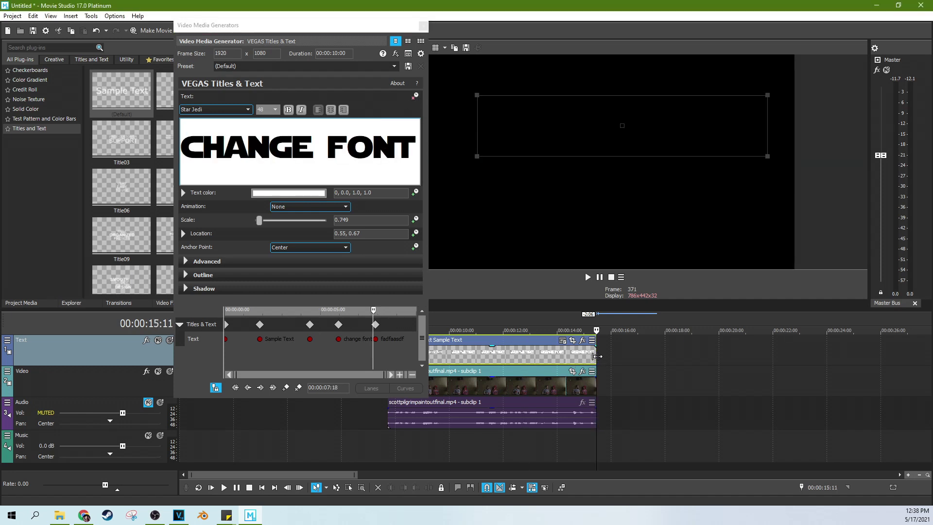
drag(607, 355, 698, 355)
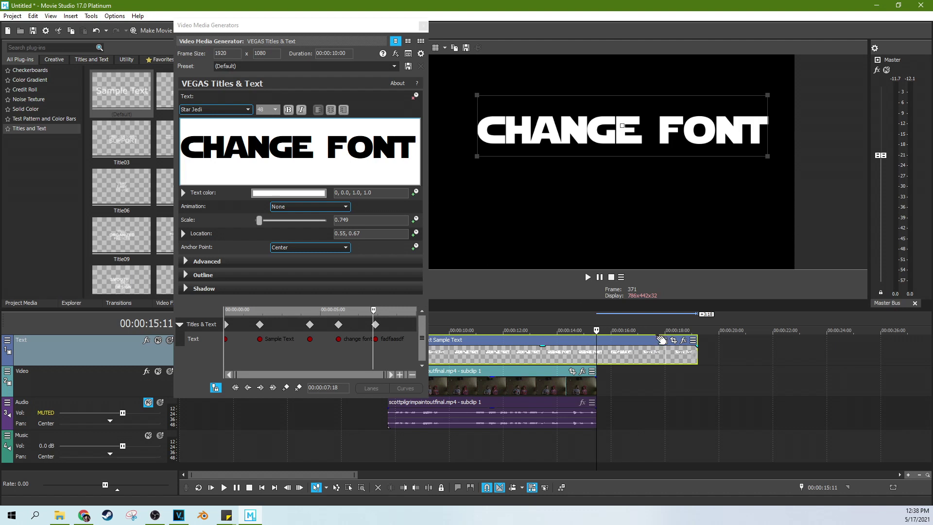
drag(697, 363, 813, 364)
key(space)
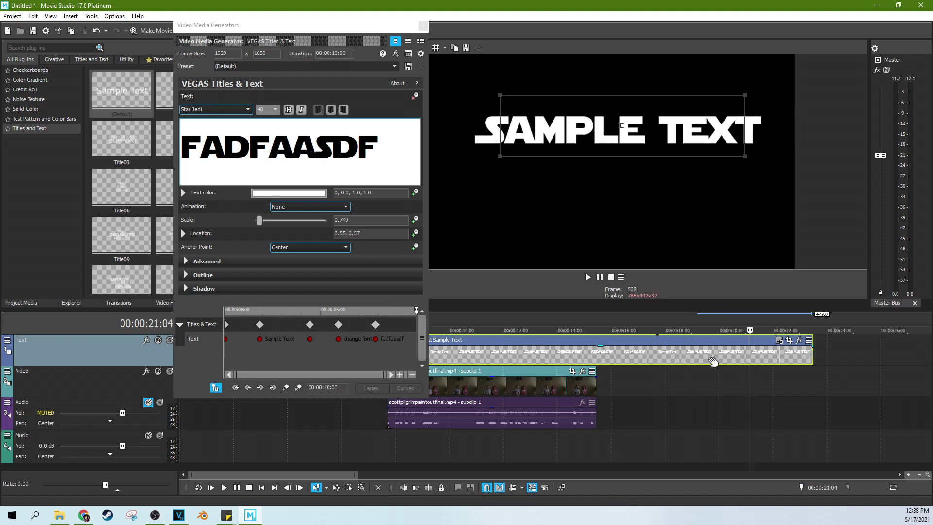
- Select the title generator's 00:00:30:00 Duration value so it can be replaced
click(654, 354)
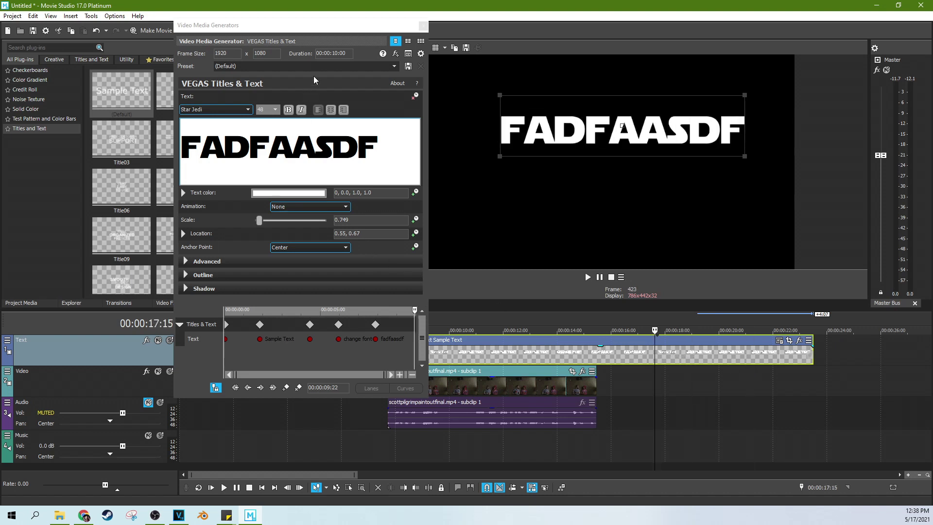
click(324, 58)
drag(345, 56, 308, 51)
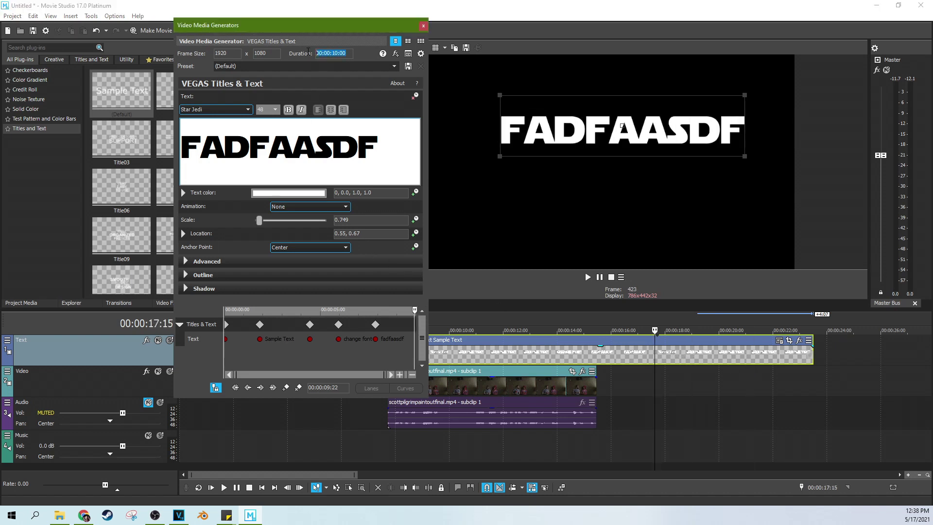
click(334, 54)
key(Return)
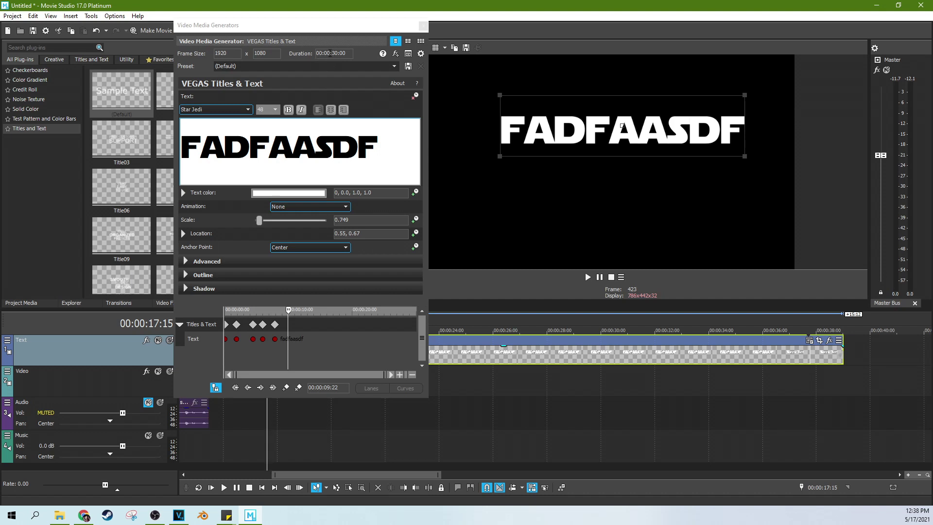
drag(346, 54, 335, 53)
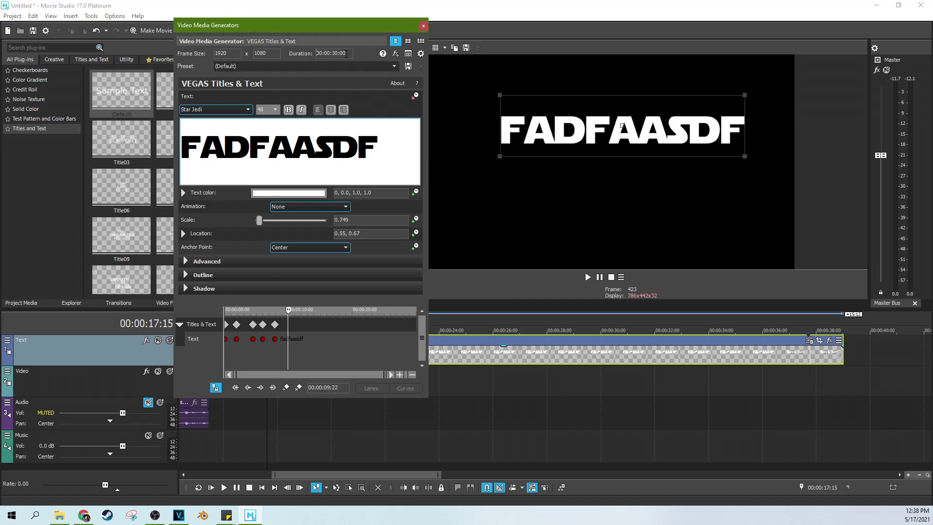
drag(346, 54, 316, 61)
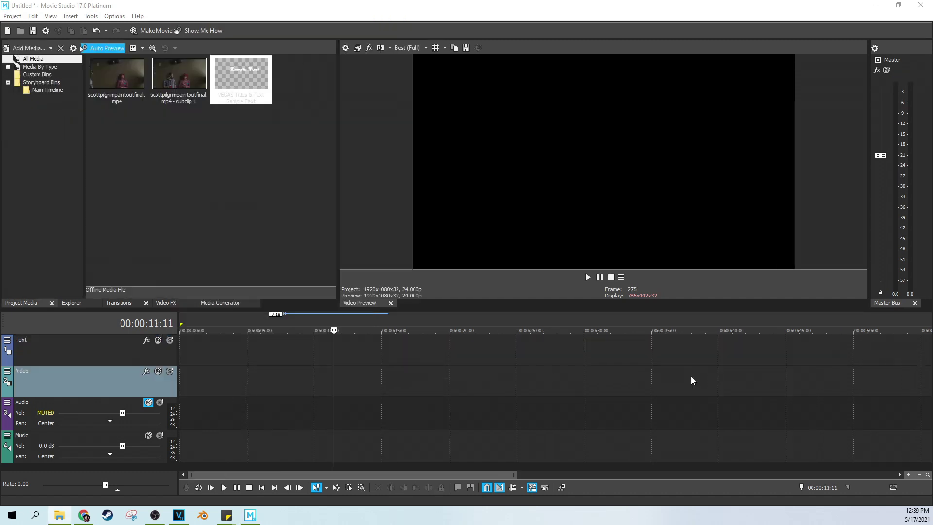
- Place C0130 on the timeline, match the project to 3840x2160 29.970p, and play it back
drag(692, 379, 217, 389)
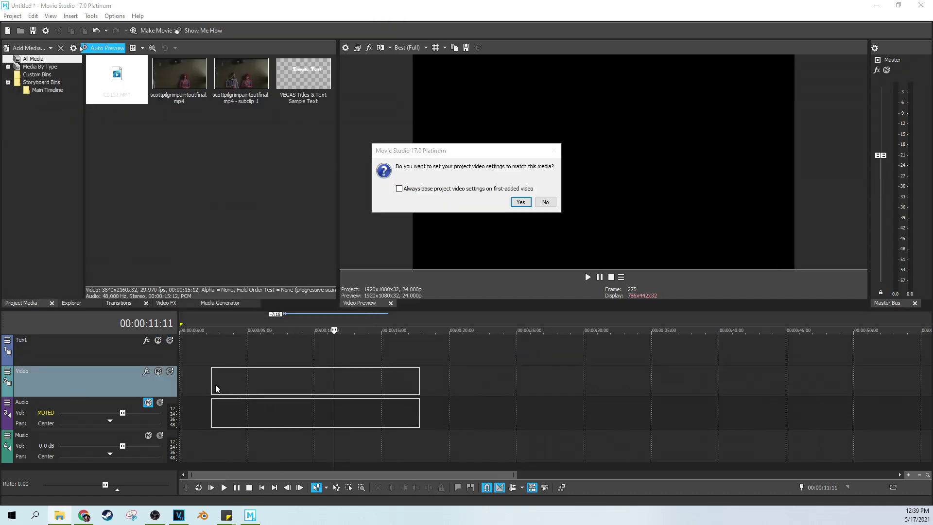
click(520, 202)
click(291, 352)
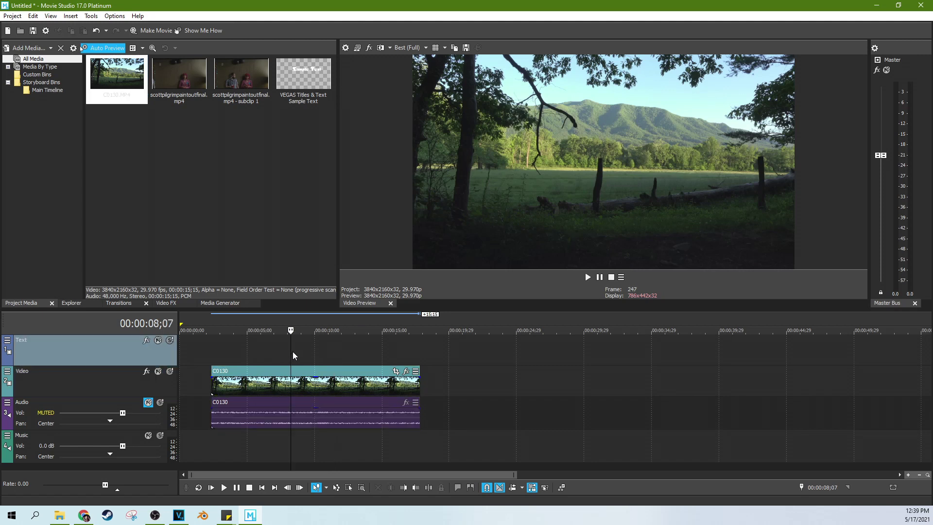
key(space)
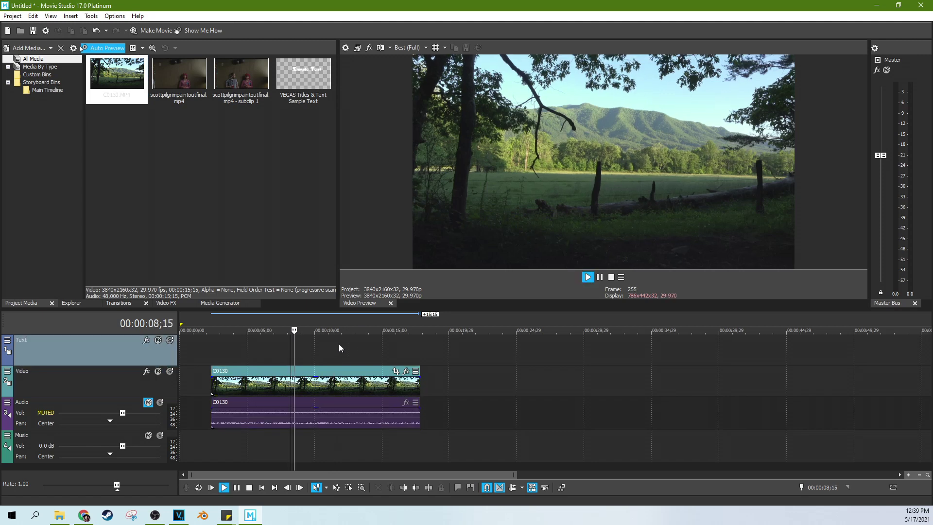
click(600, 278)
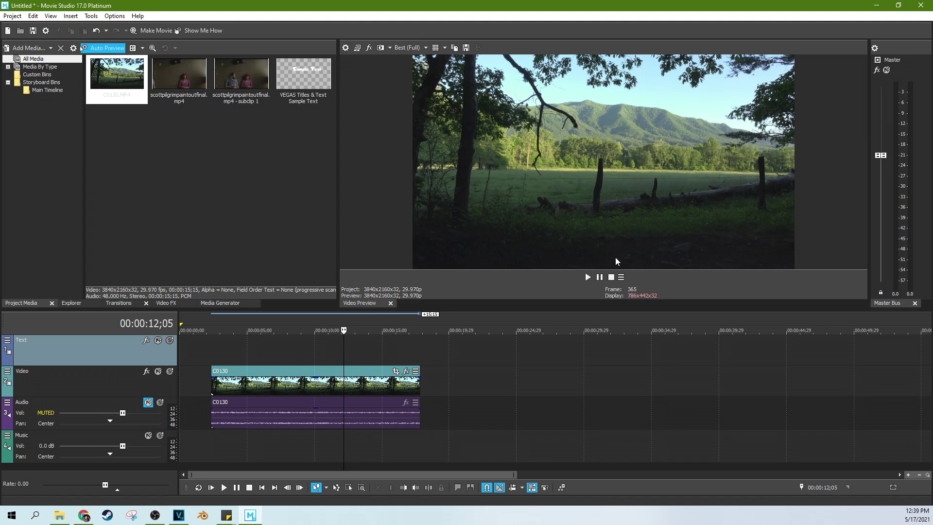
click(588, 277)
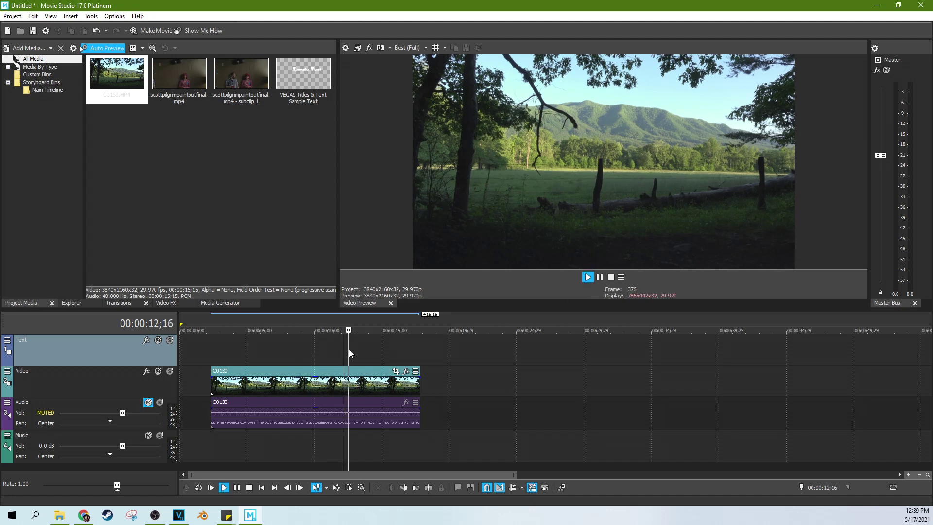
click(281, 362)
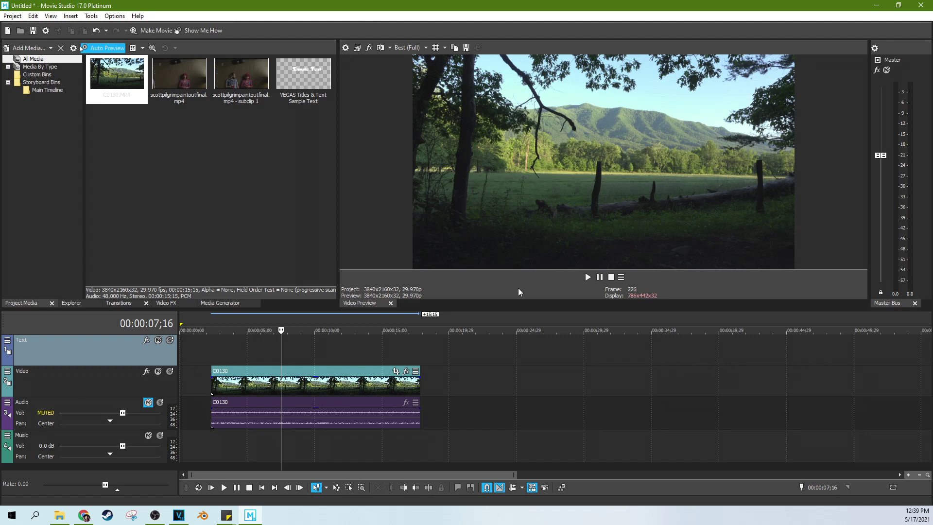
scroll(444, 320, up, 2)
- Apply the Unsharp Mask Light preset to the C0130 clip at 07;19
click(289, 370)
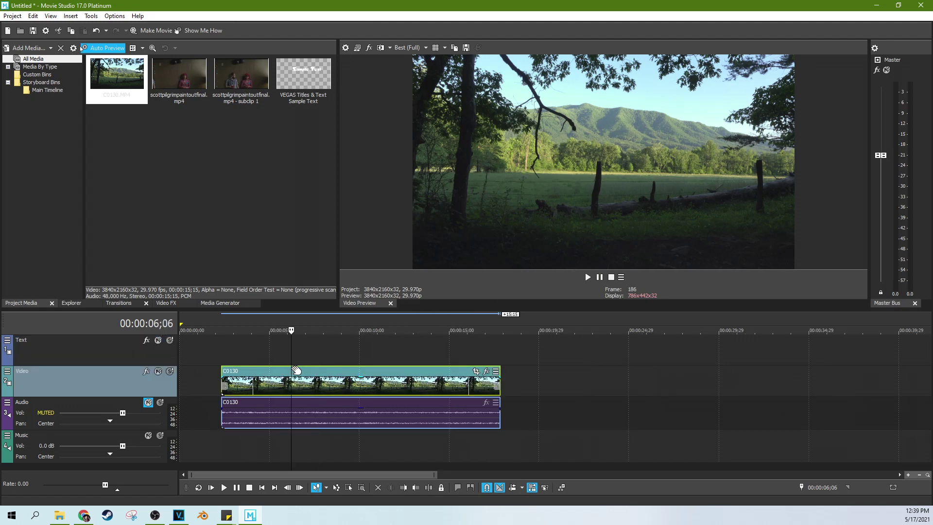
click(317, 365)
click(174, 303)
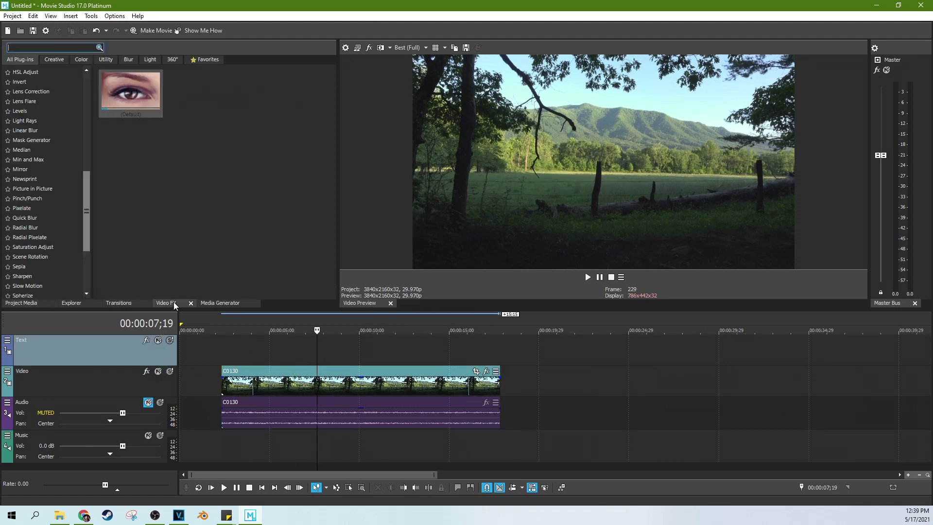
drag(85, 210, 85, 264)
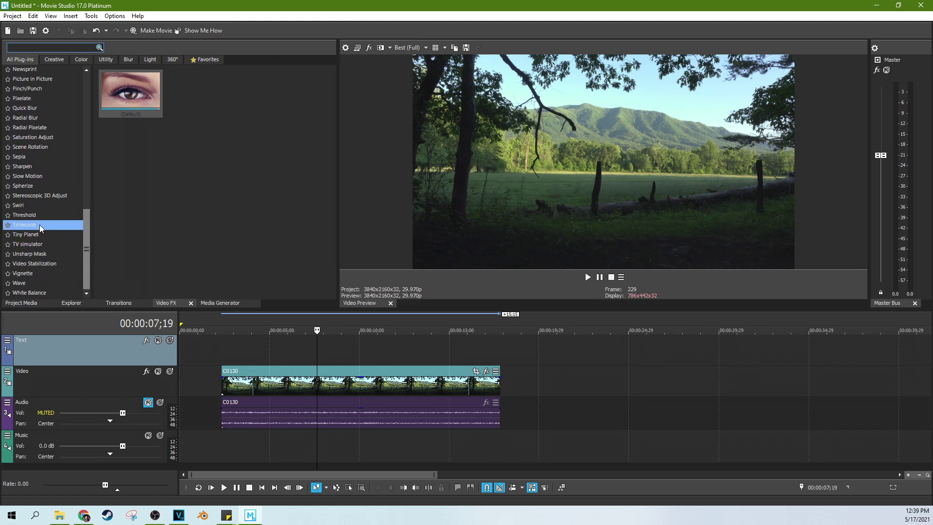
click(46, 254)
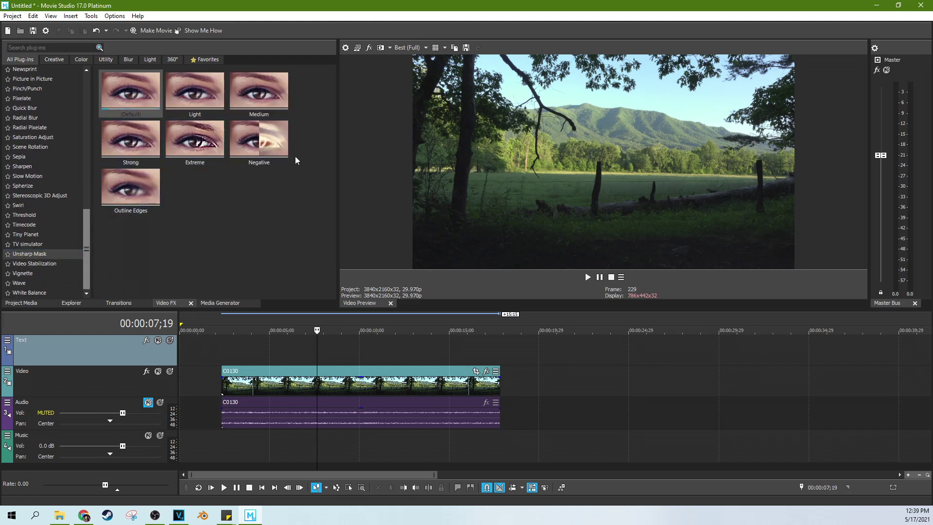
drag(191, 102, 298, 389)
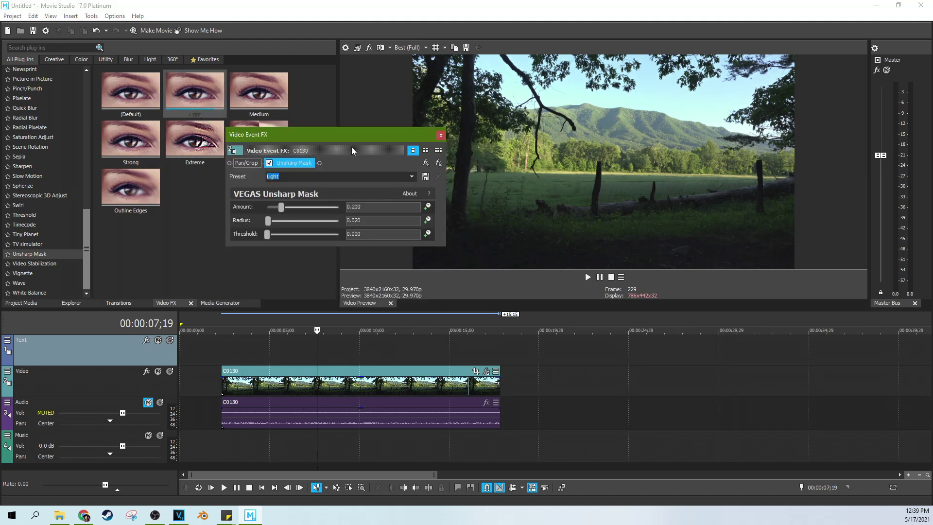
- Toggle the Unsharp Mask off and back on to compare the sharpening
drag(297, 135, 238, 138)
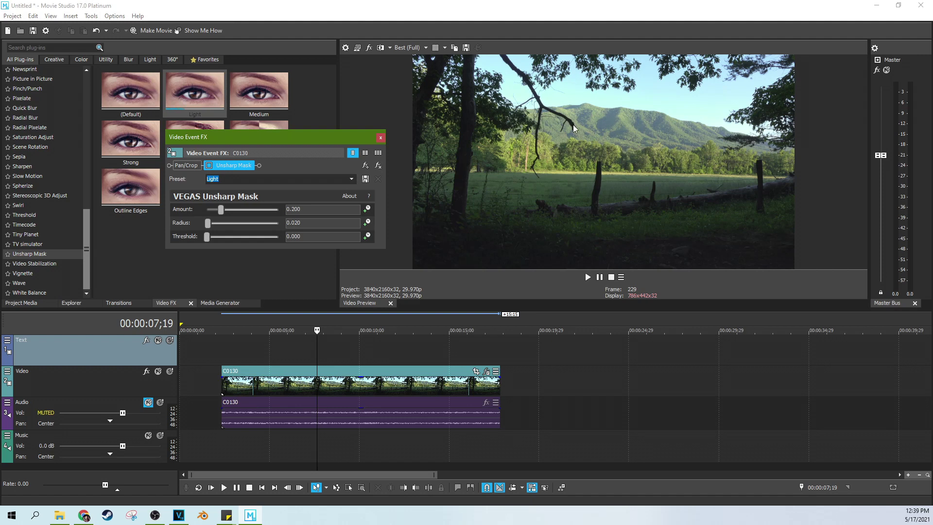
click(209, 165)
click(209, 165)
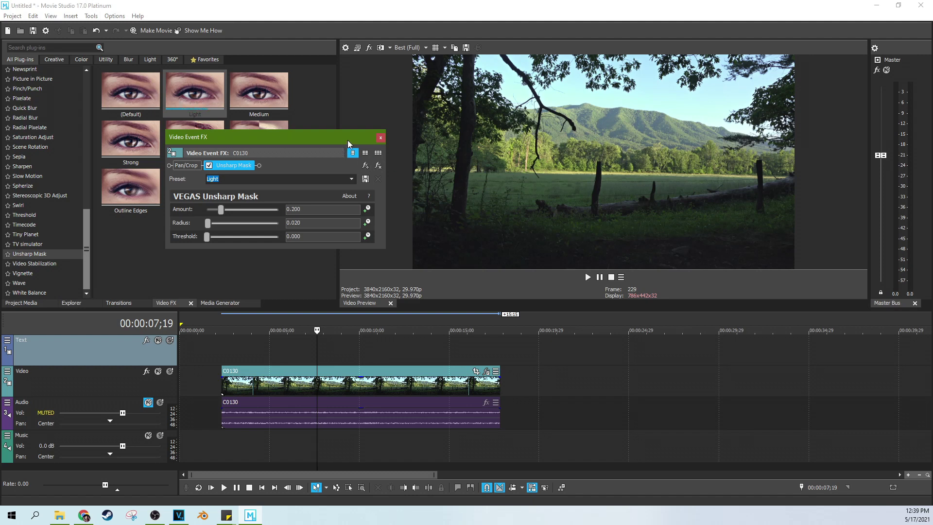
click(381, 139)
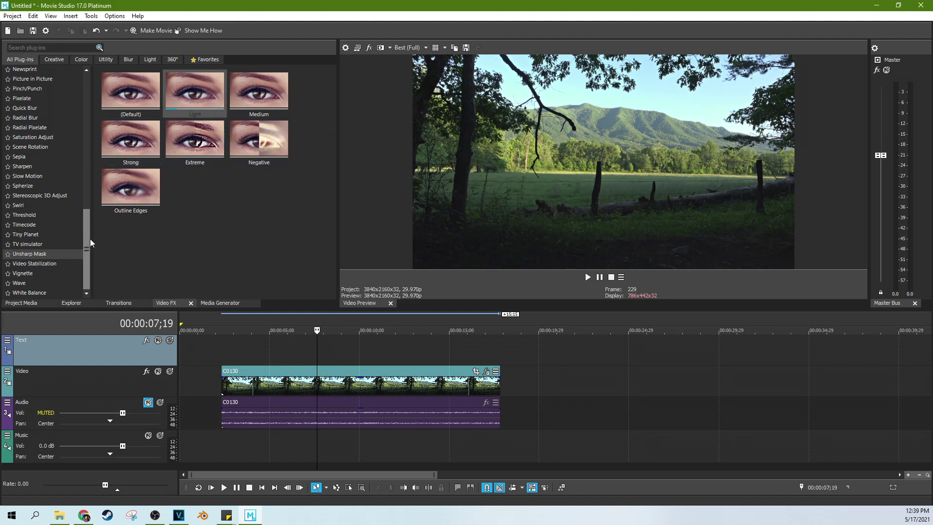
- Add Default Bézier Masking to C0130 and Ctrl-drag a copy onto the Text track
drag(89, 238, 326, 375)
click(55, 99)
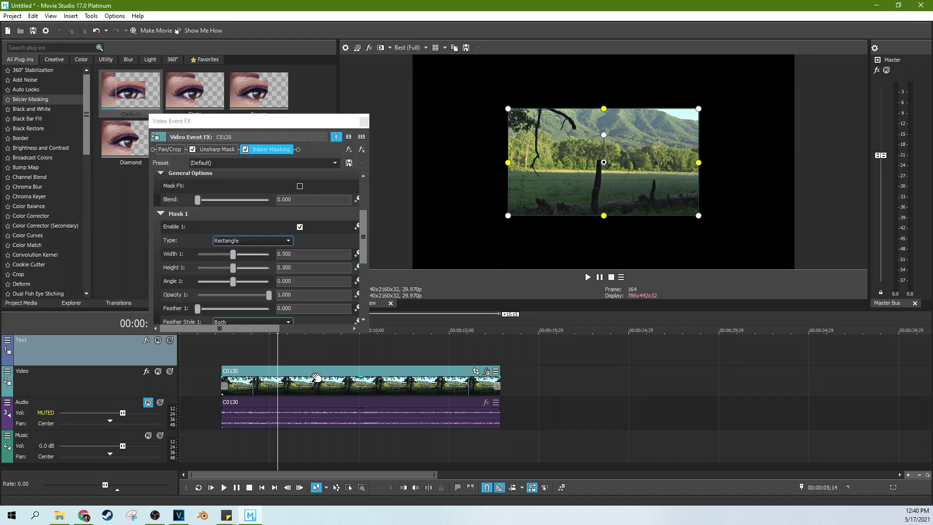
click(305, 372)
drag(305, 372, 305, 347)
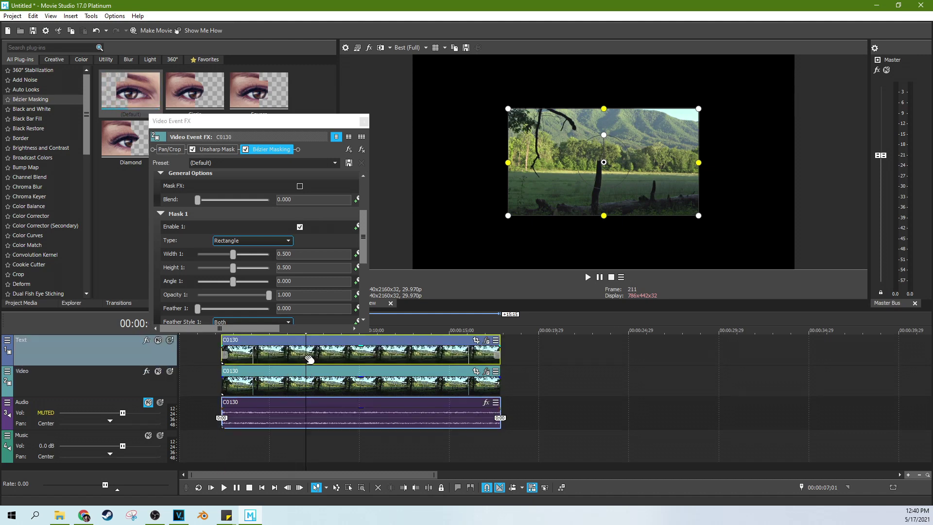
- Remove the extra Bézier Masking from the effect chain
click(486, 370)
click(362, 149)
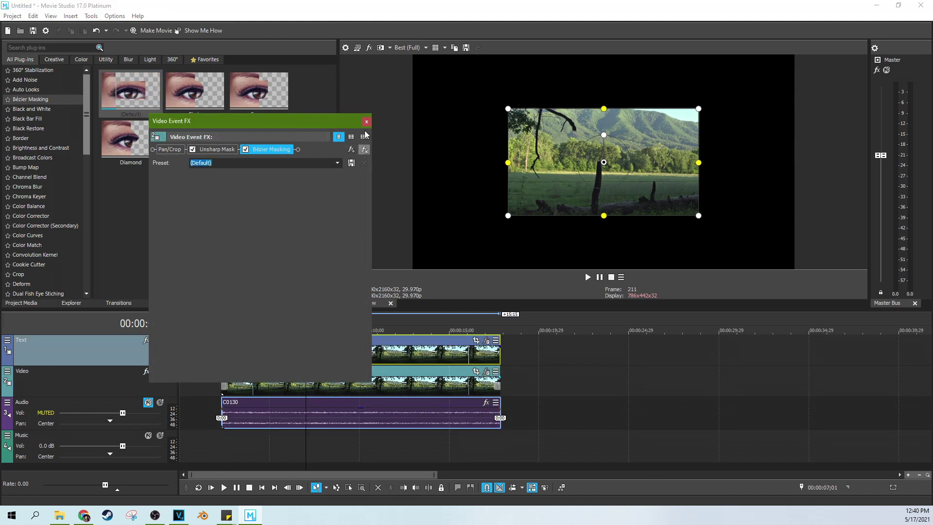
click(366, 121)
- At about 12 seconds, expand General Options and Mask 1, then start mask motion tracking
click(406, 352)
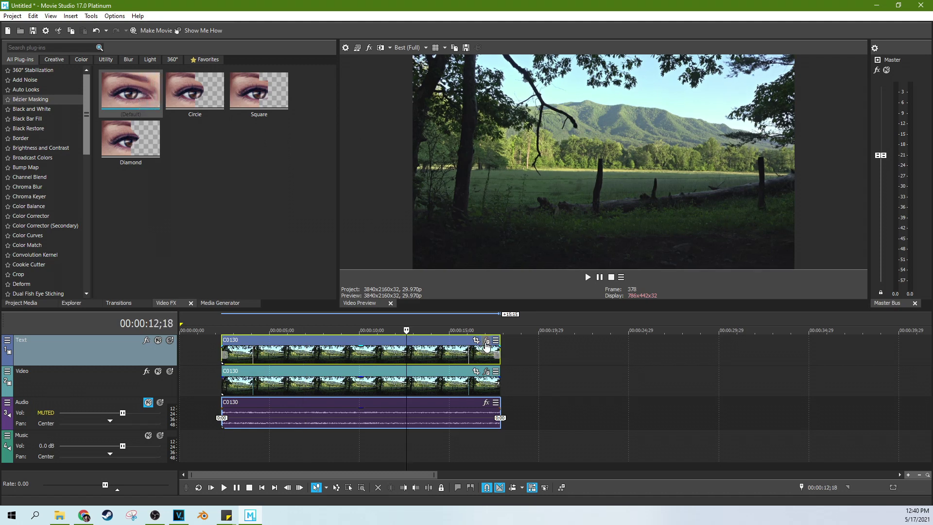
click(486, 339)
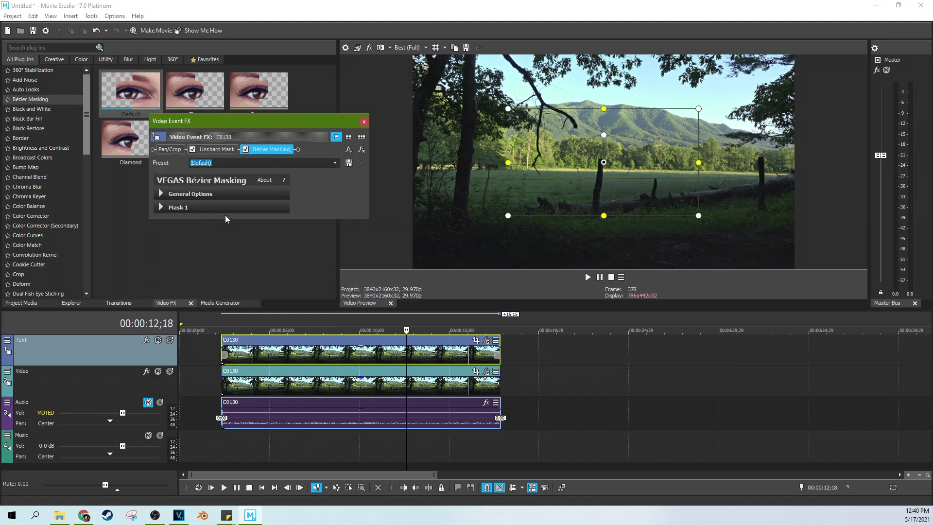
click(159, 194)
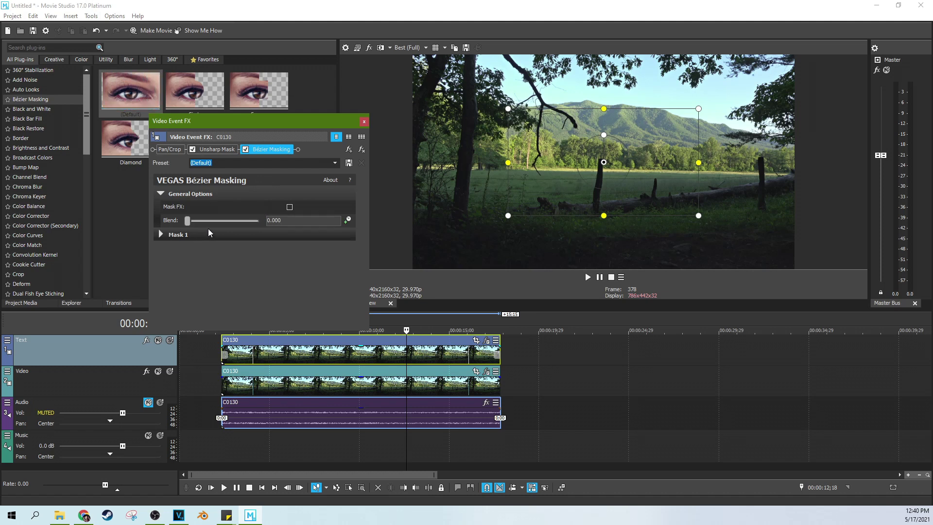
click(160, 234)
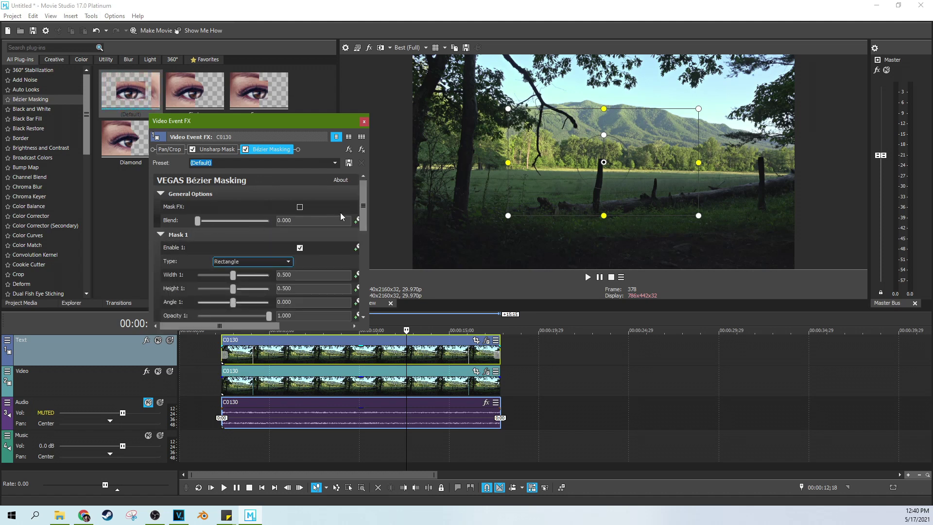
scroll(354, 267, down, 2)
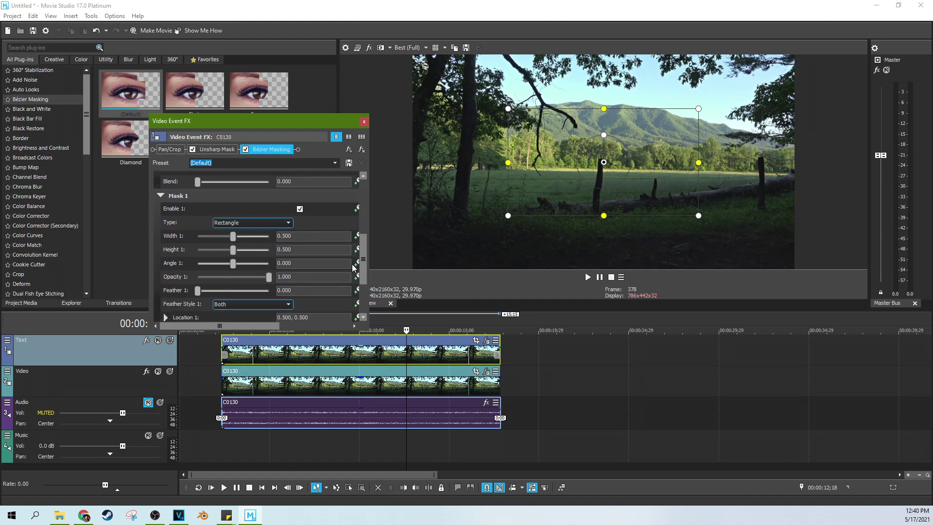
scroll(353, 268, down, 3)
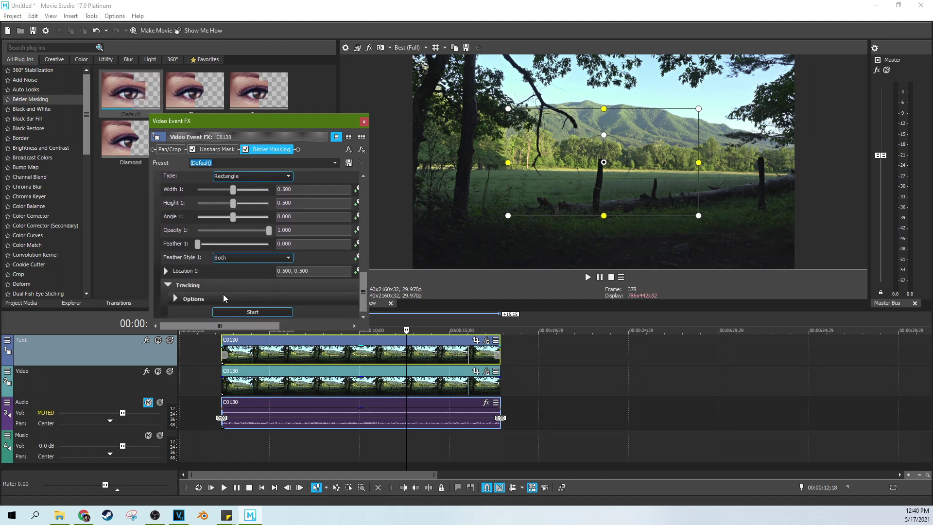
click(253, 311)
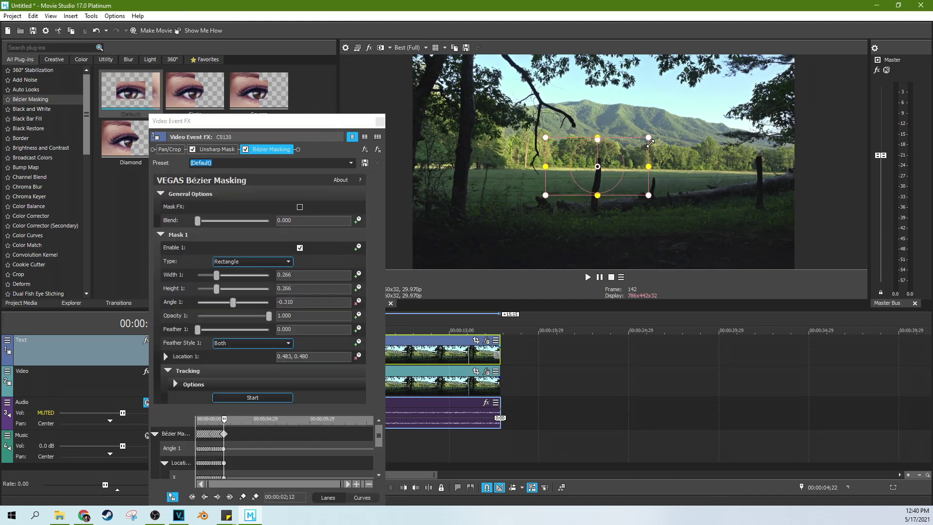
- Shrink the mask rectangle and rerun the tracking from the first keyframe
drag(650, 143, 620, 153)
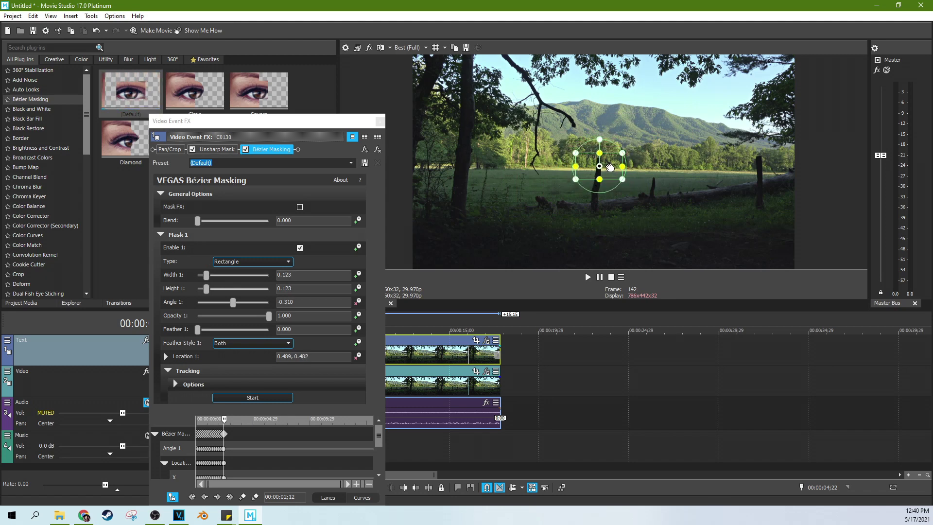
click(197, 419)
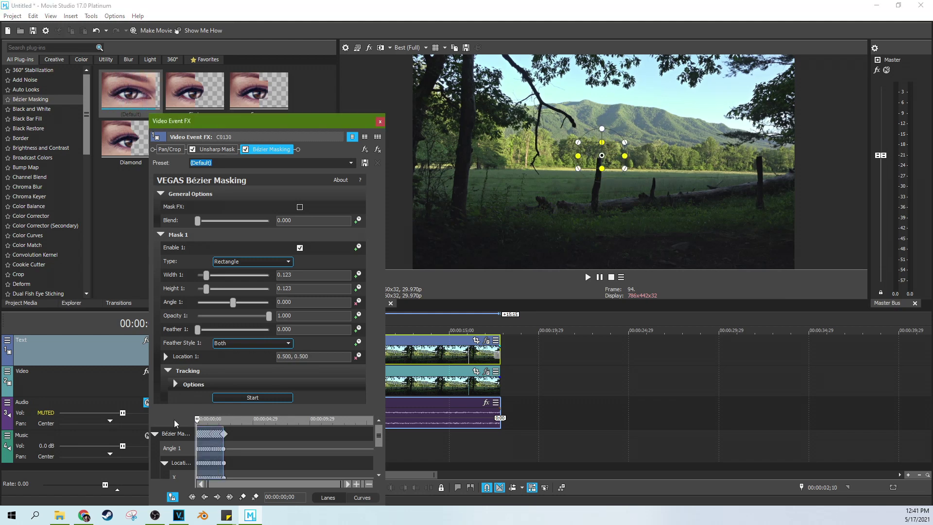
click(243, 397)
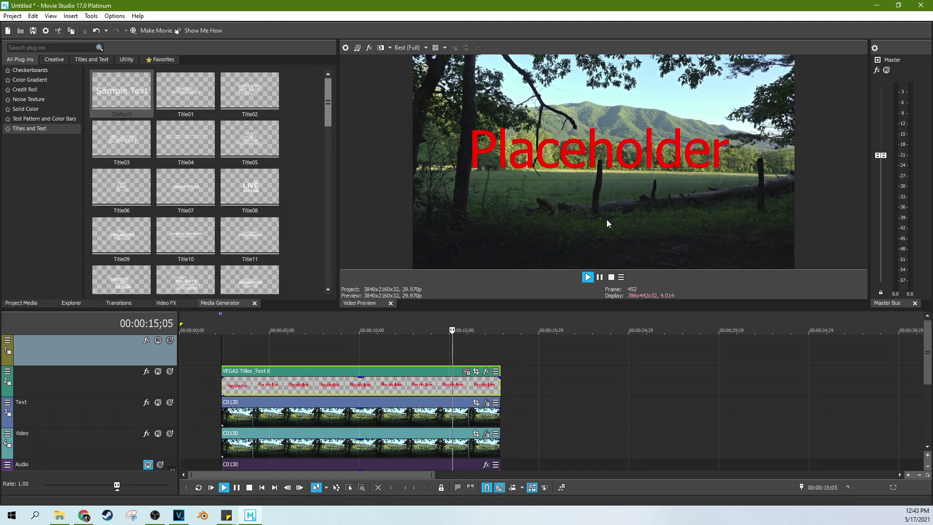
- Pause the preview, set the playhead to 00:00:17;00 and zoom the timeline out
click(601, 278)
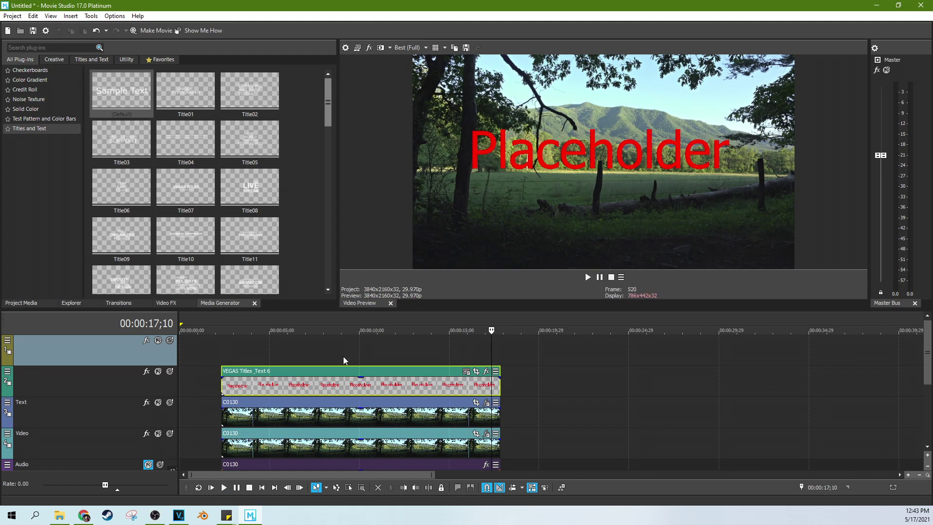
click(429, 455)
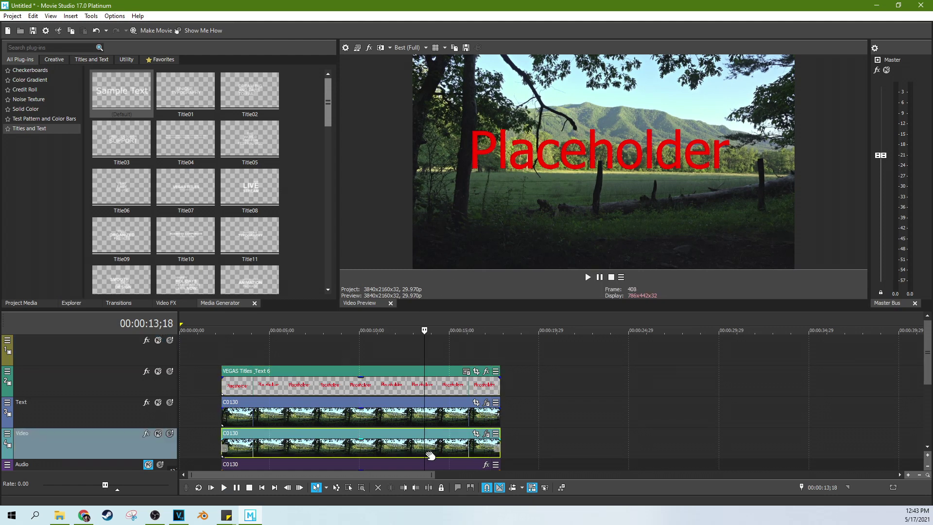
click(485, 439)
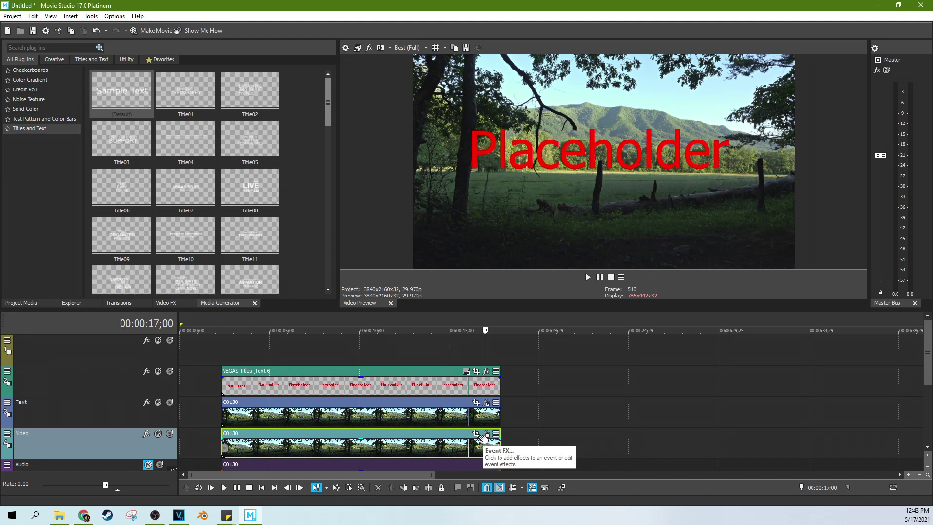
click(363, 355)
scroll(423, 358, down, 5)
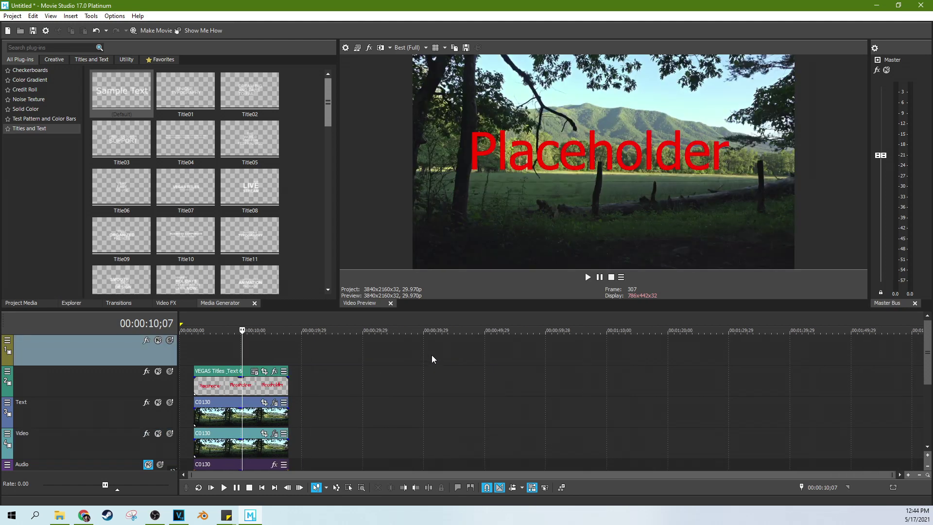
- Move the Video-track C0130 clip to start around 1:22
drag(246, 448, 752, 438)
click(706, 410)
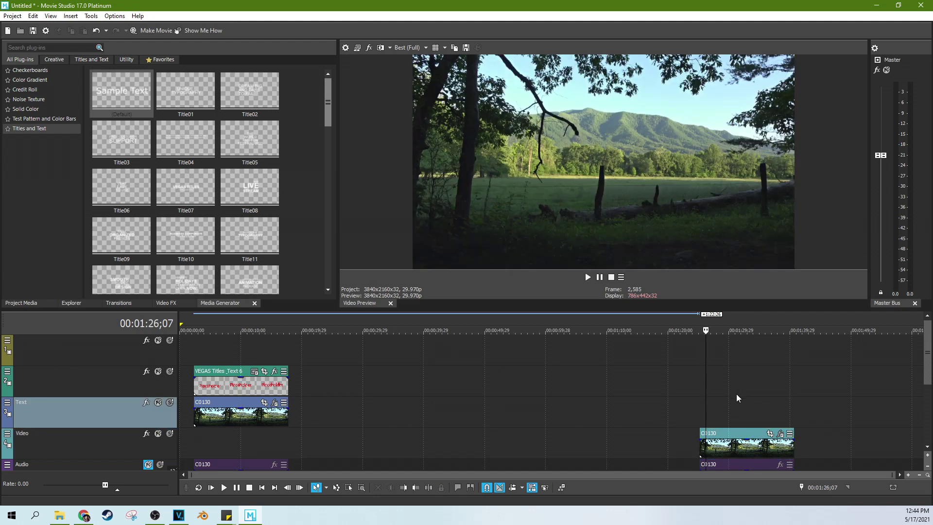
click(736, 393)
- Add a marker named 'stuff' at 00:01:25;06
click(255, 351)
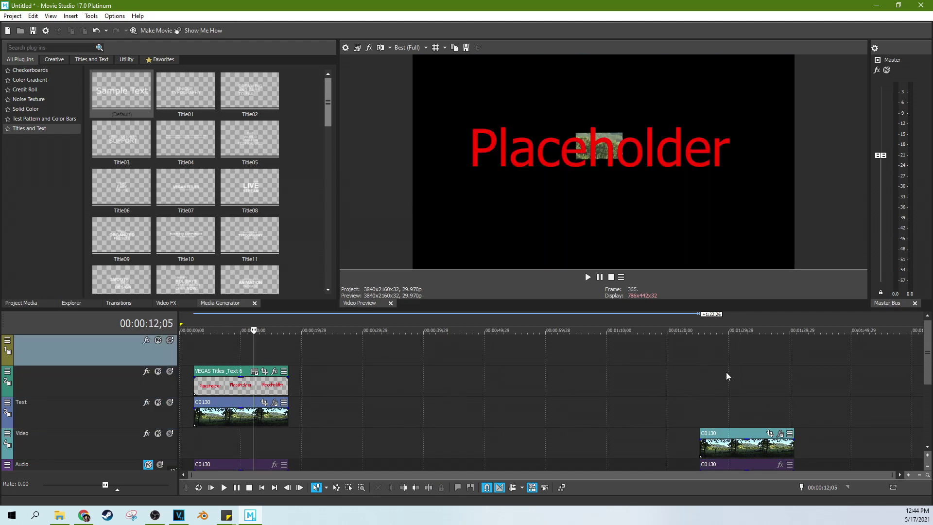
click(726, 372)
click(699, 360)
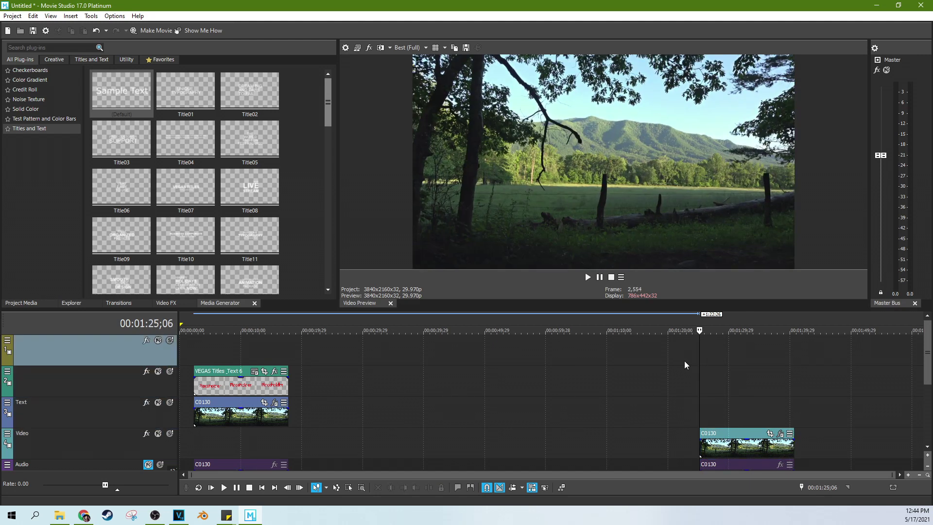
key(m)
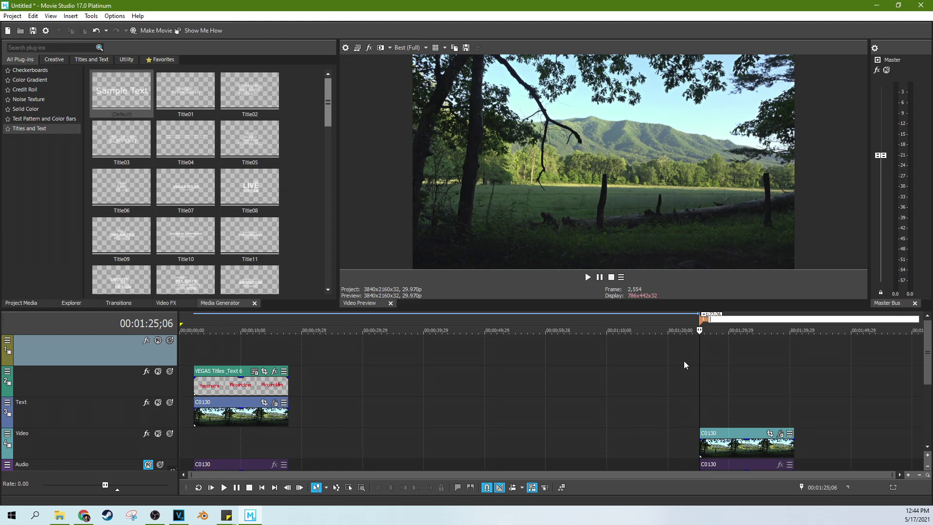
text(stuff)
key(Return)
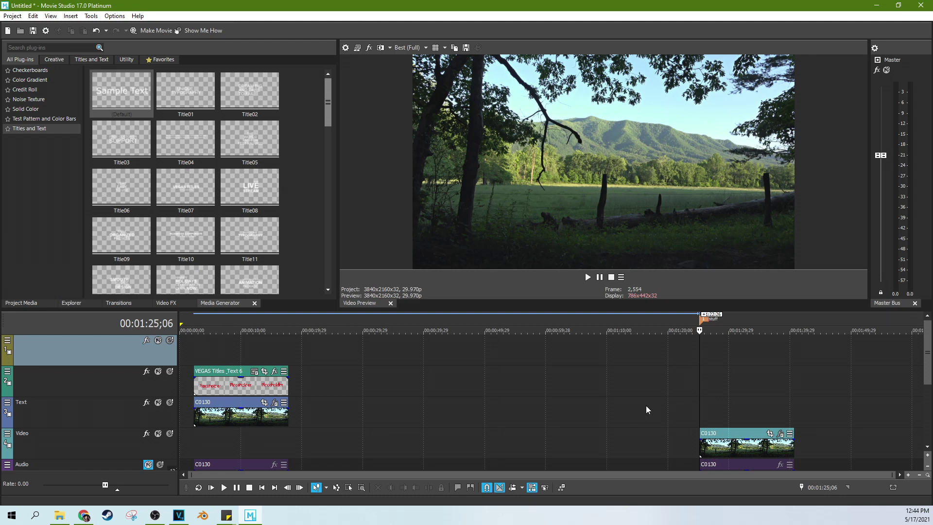
- Jump to the stuff marker with Ctrl+Right, then park the playhead at 00:00:08;11
click(646, 406)
click(475, 395)
click(252, 358)
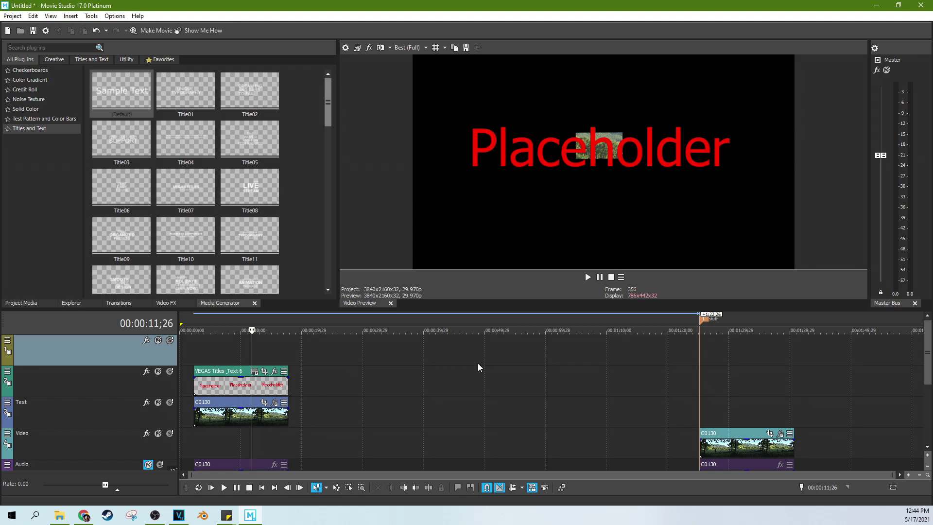
key(ctrl+Right)
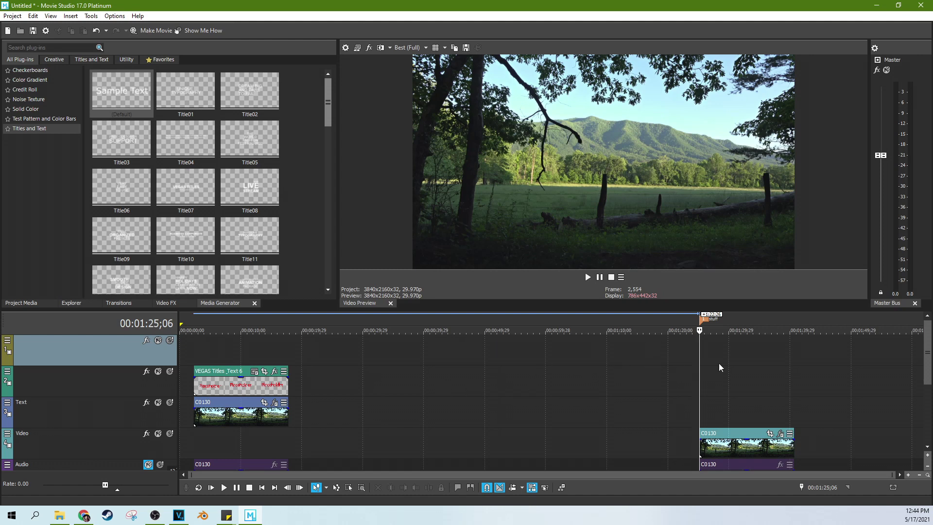
click(231, 413)
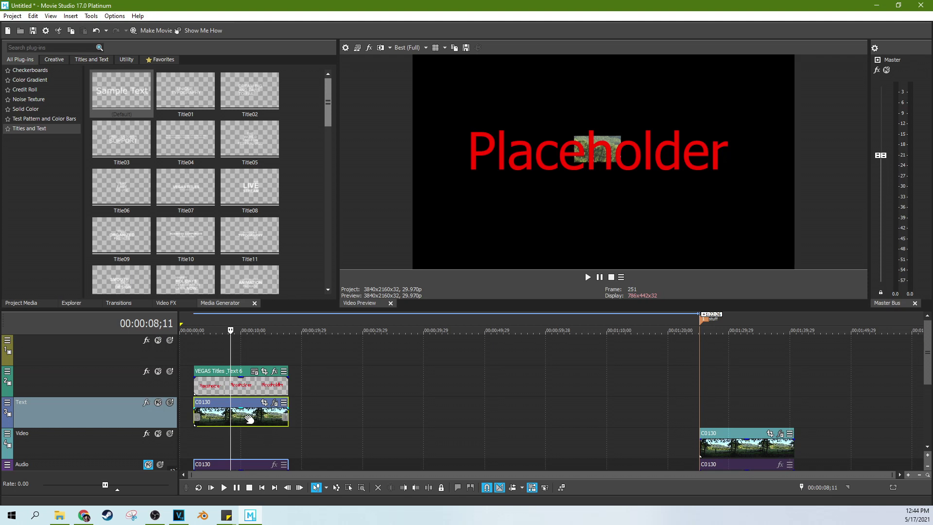
- Split the Text-track clip, shift its right part ~15 seconds later, and split again at 00:00:29;11
key(s)
drag(257, 416, 503, 418)
click(359, 420)
key(s)
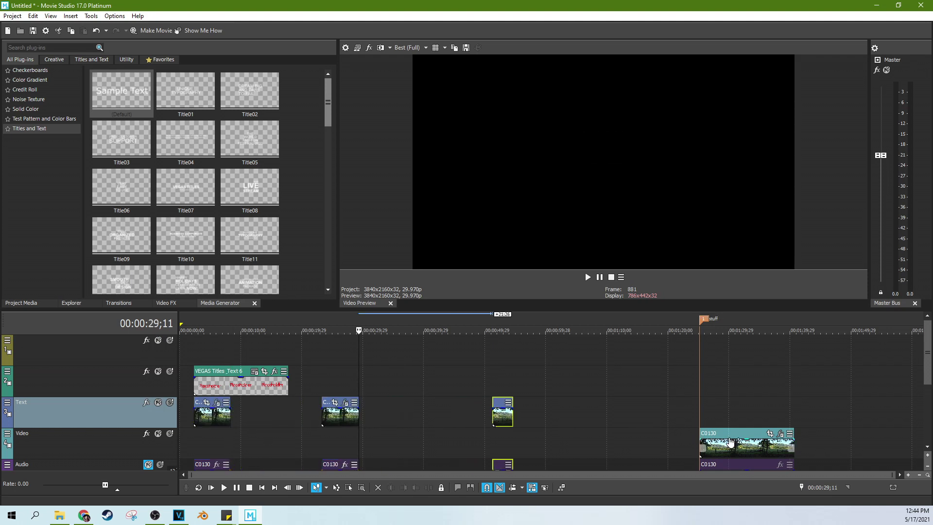
- Close the gaps between the Text-track clips
click(728, 443)
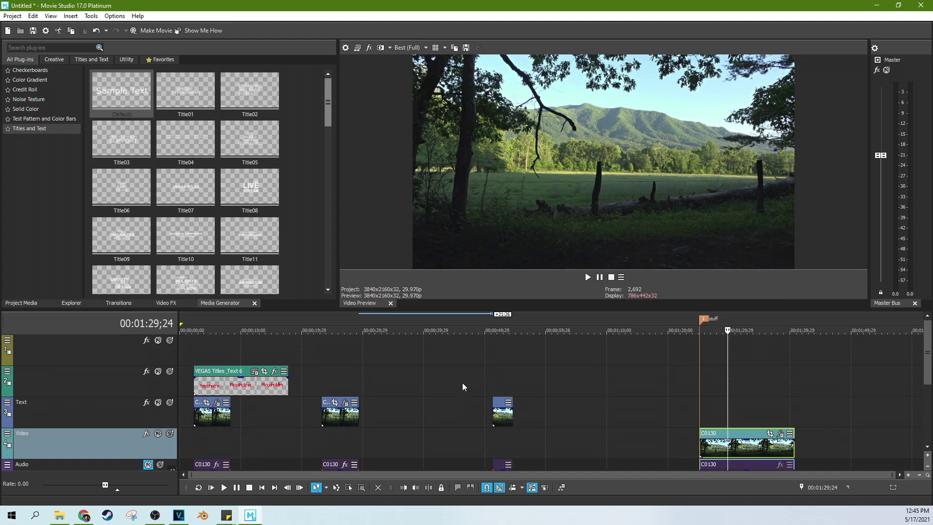
click(462, 383)
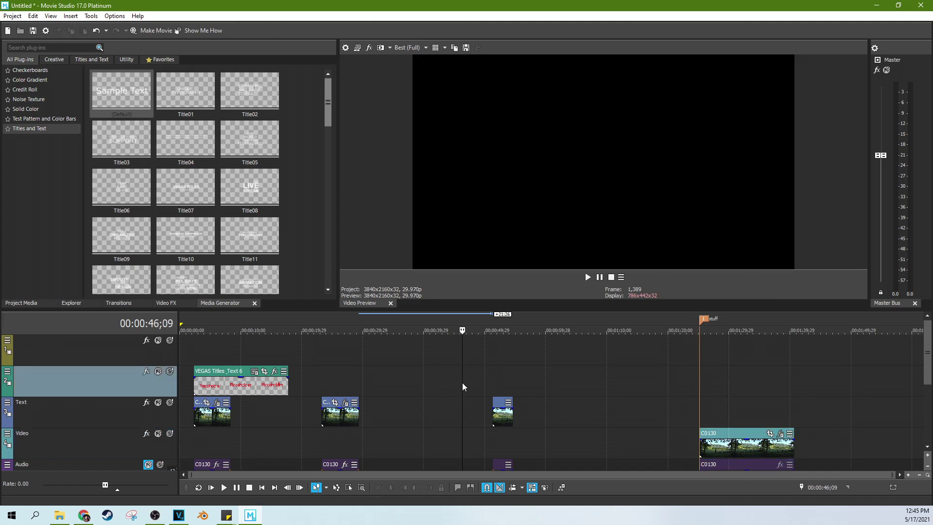
right_click(450, 412)
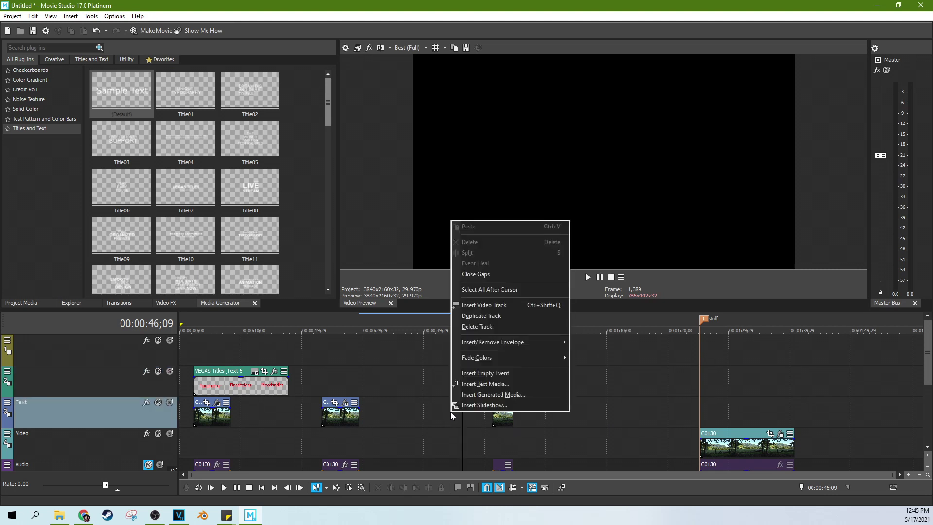
click(488, 275)
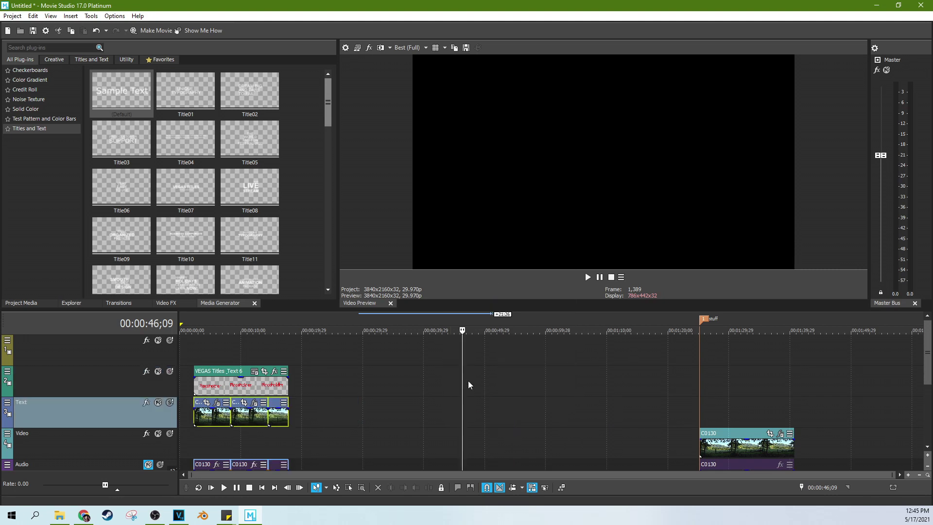
right_click(541, 447)
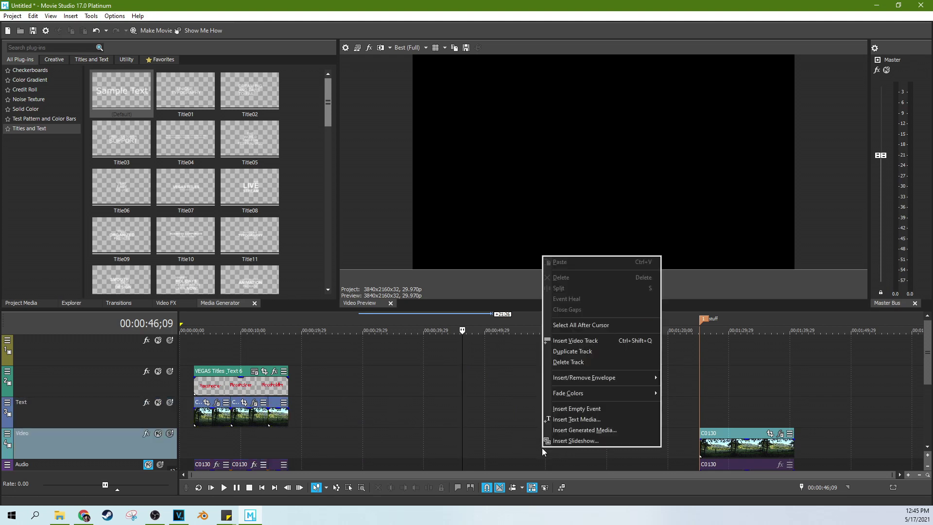
click(480, 436)
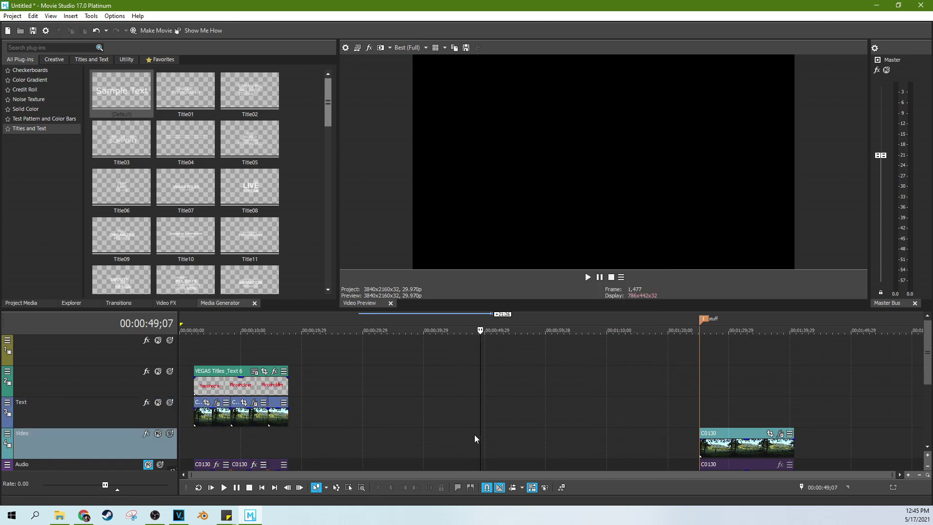
- Shorten the Text-track clip and move the 1:22 and 48-second Video clips up to the Text track
click(360, 434)
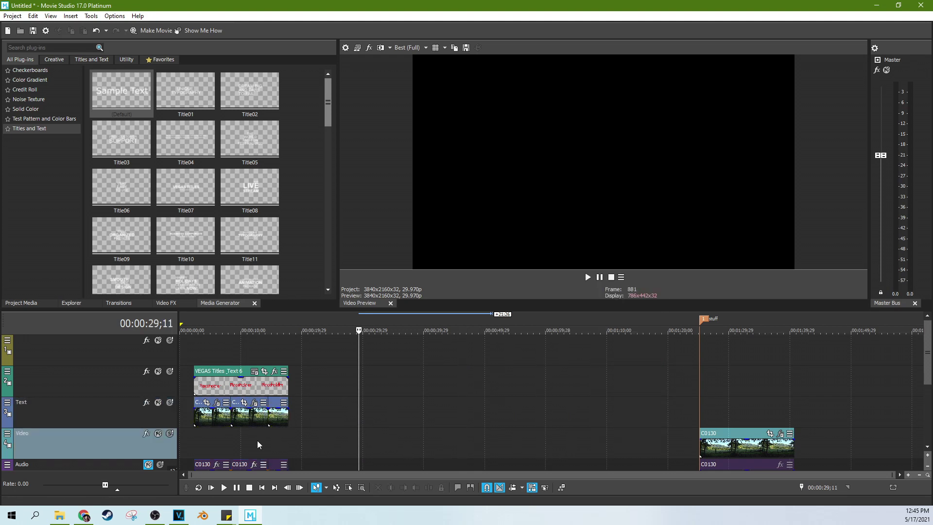
click(272, 409)
drag(289, 412, 488, 440)
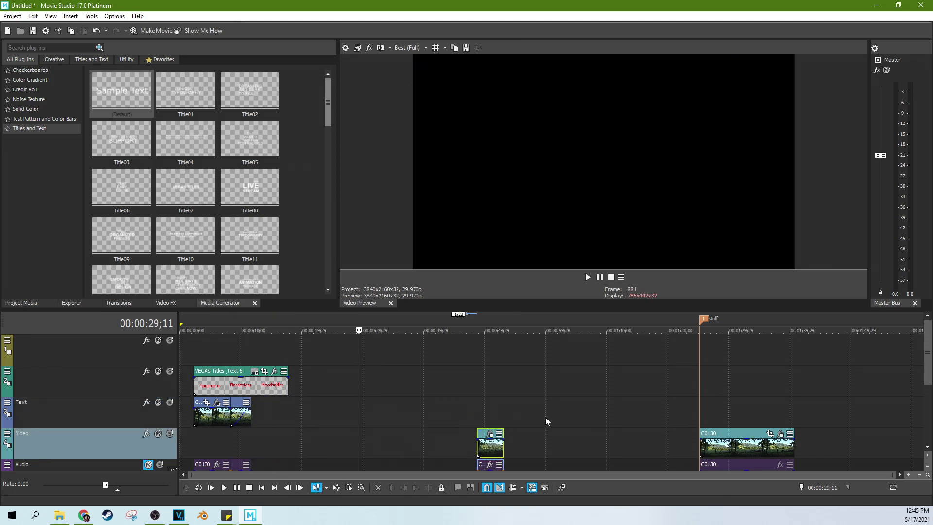
drag(760, 435, 761, 404)
click(480, 433)
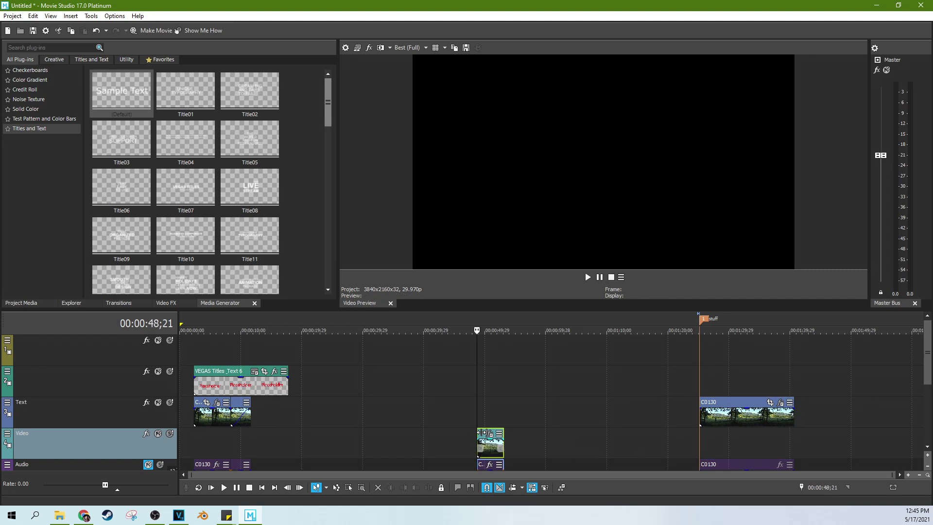
drag(481, 433, 477, 414)
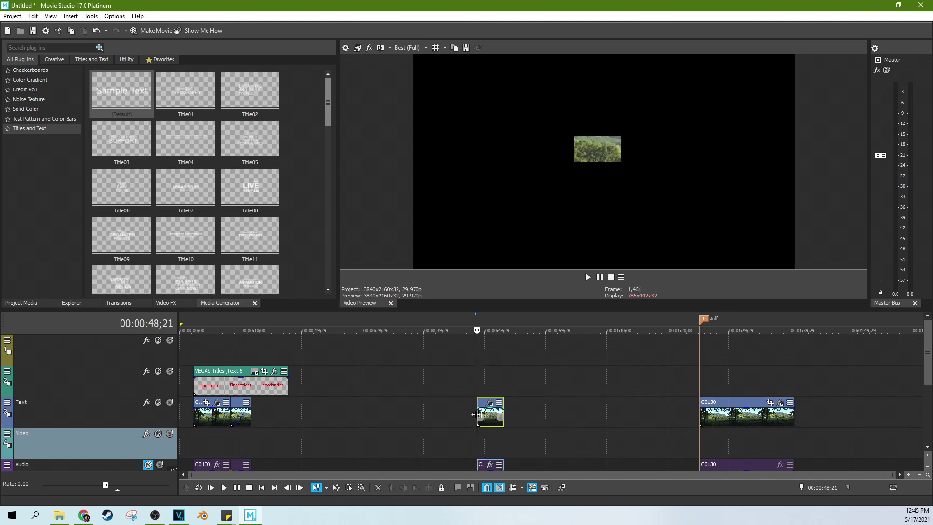
- Shift a split piece right, close the Text-track gaps again, and return to the timeline start
drag(246, 418, 358, 424)
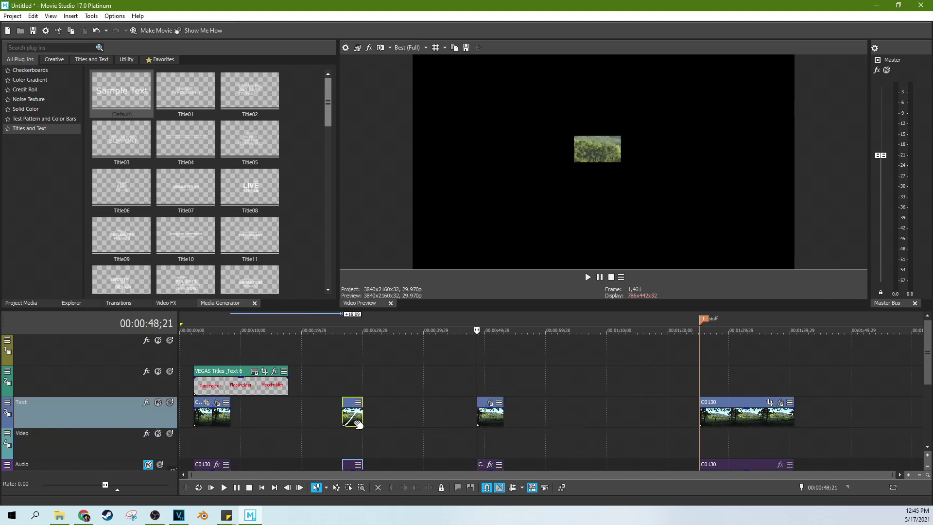
right_click(465, 417)
click(488, 274)
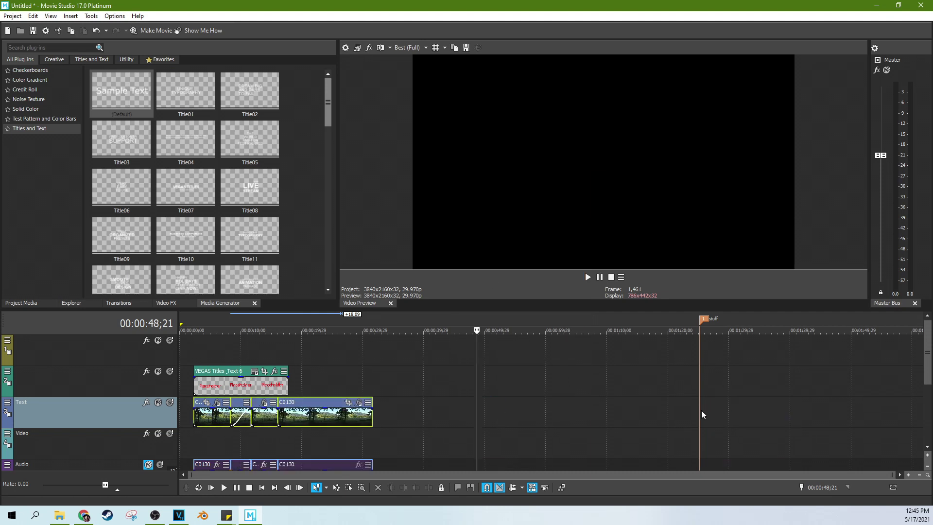
click(188, 416)
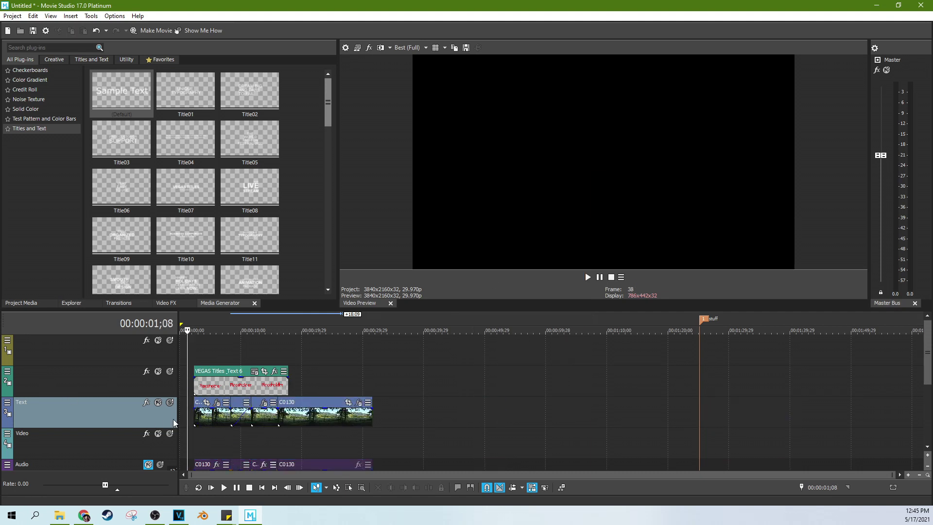